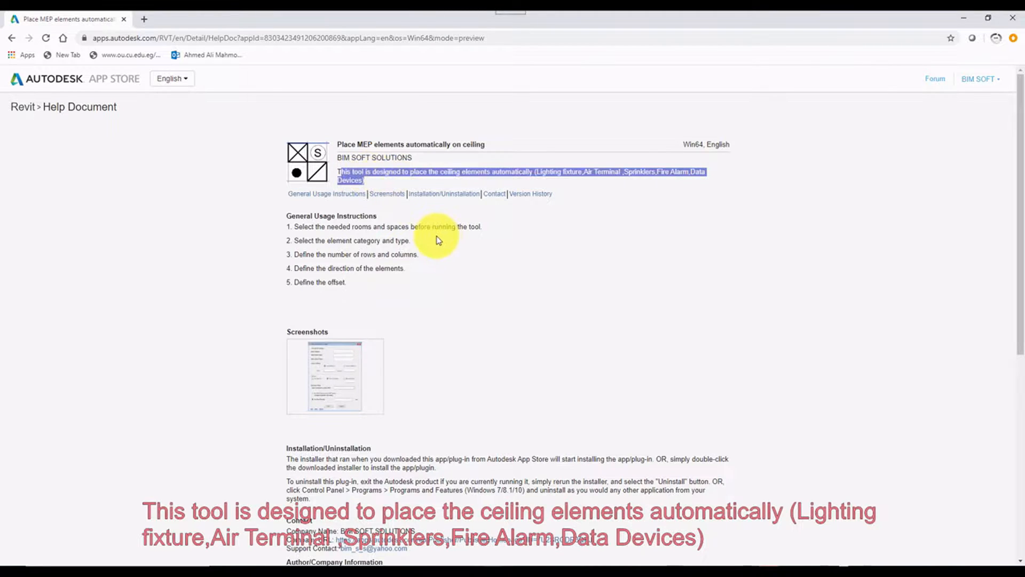
Read through the five general usage instructions for the ceiling element placement tool in the help document
left_click(302, 230)
left_click_drag(303, 229, 477, 223)
left_click_drag(293, 240, 410, 241)
left_click_drag(281, 253, 418, 254)
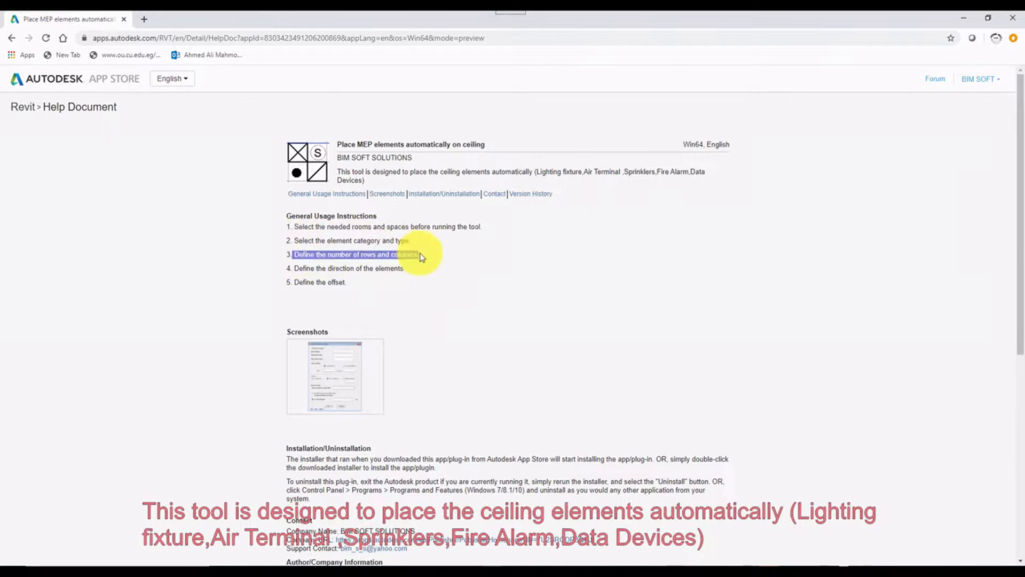
left_click(340, 267)
left_click_drag(293, 268, 409, 270)
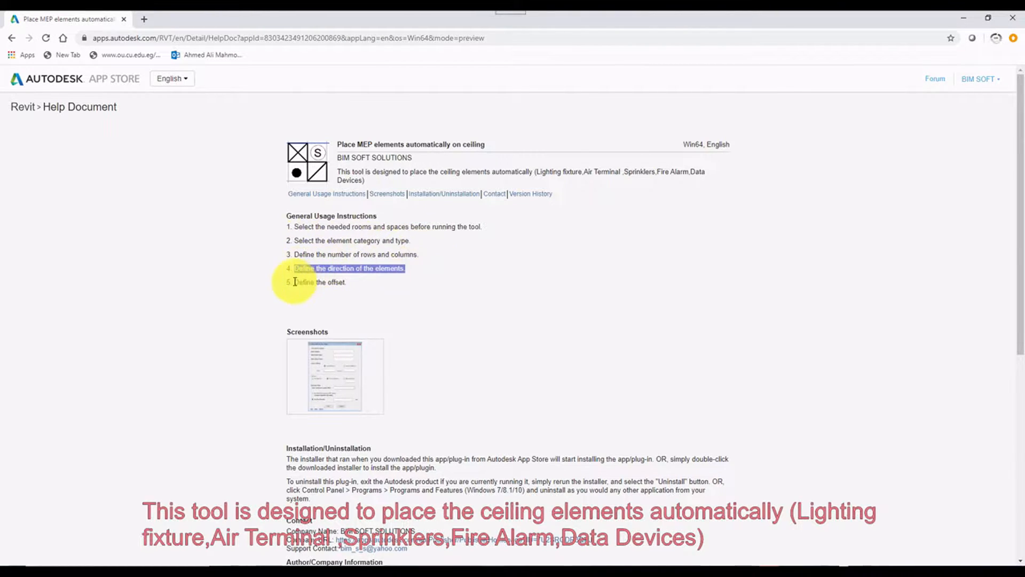
left_click_drag(293, 282, 363, 289)
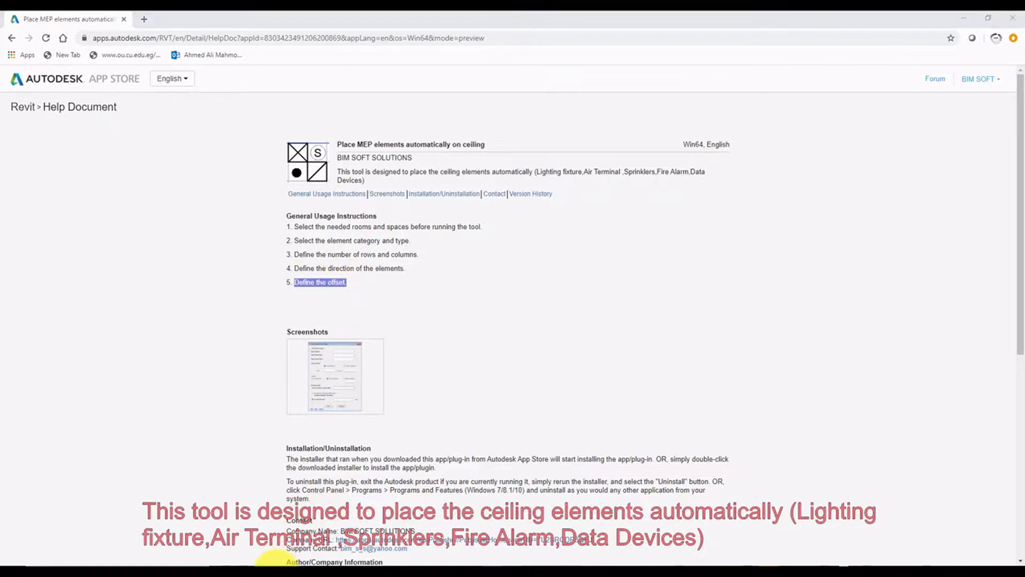
Switch to Revit and try to run the Place Element tool with no rooms or spaces selected
left_click(275, 568)
scroll(426, 287, "up", 2)
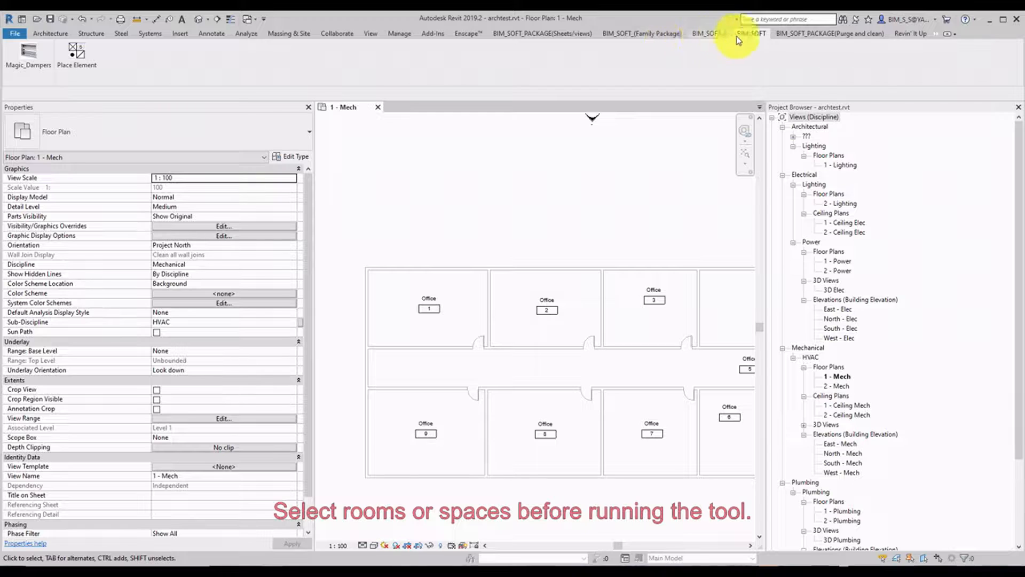
left_click(78, 59)
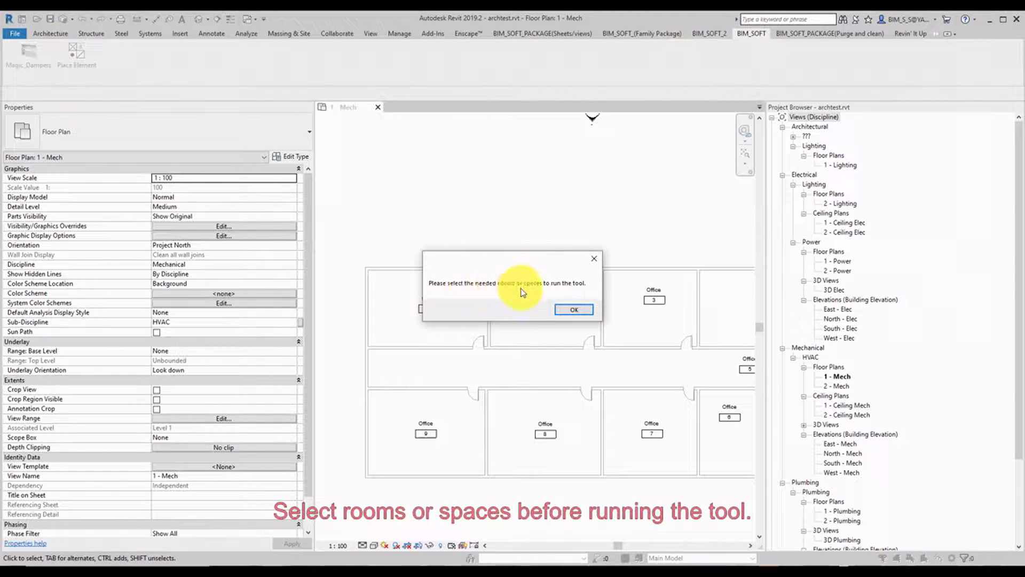
left_click(574, 311)
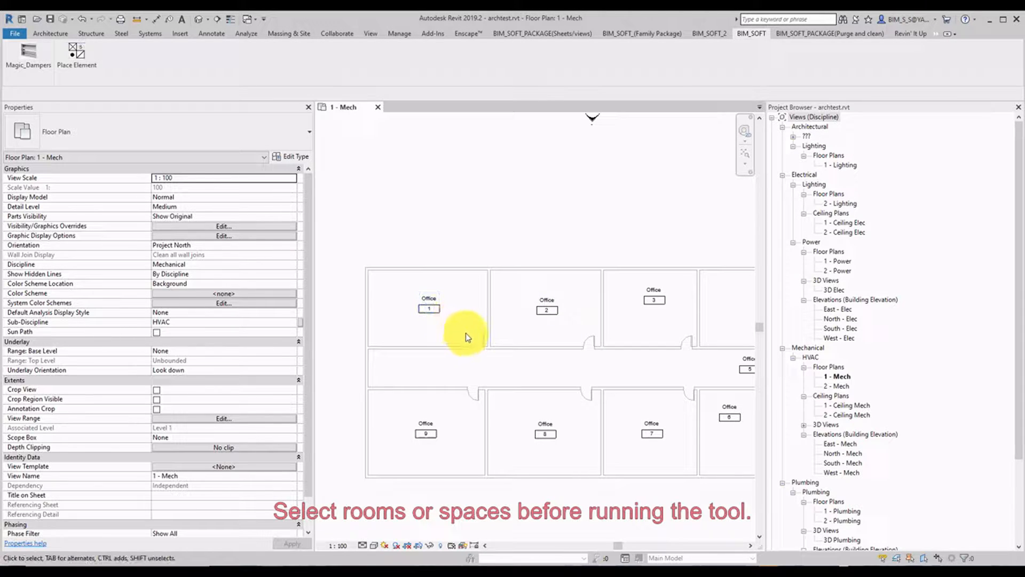
scroll(465, 334, "down", 3)
left_click(448, 317)
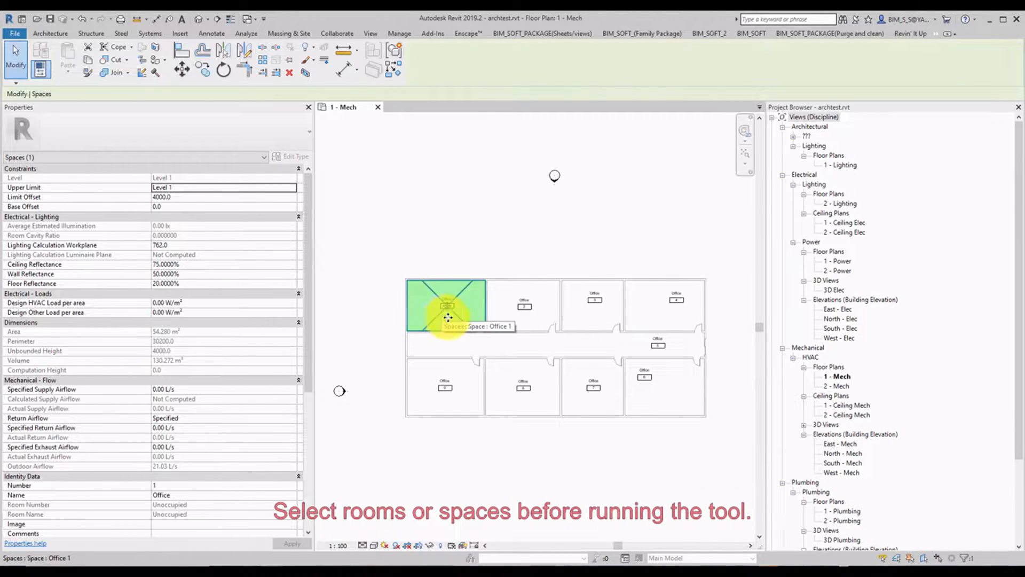
left_click(514, 321, "ctrl")
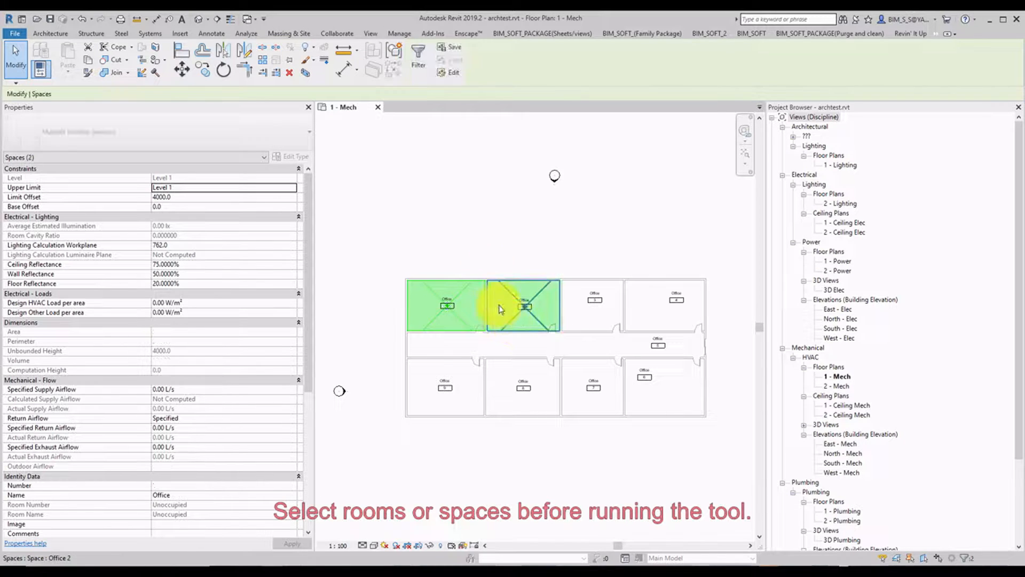
left_click(466, 258)
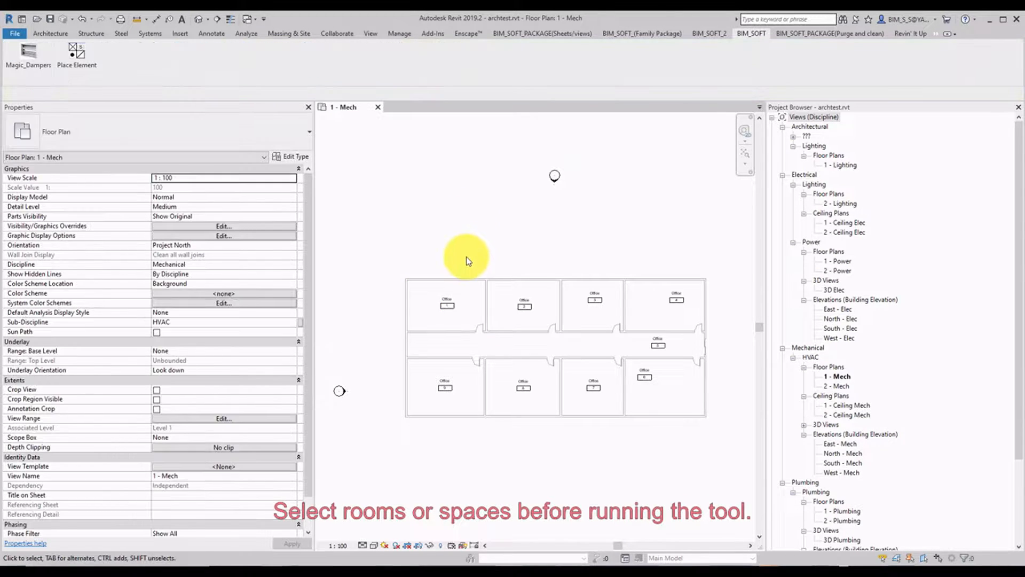
Turn on the Interior and Reference subcategories of Spaces in the floor plan's visibility/graphic overrides
key("v")
key("g")
left_click(373, 322)
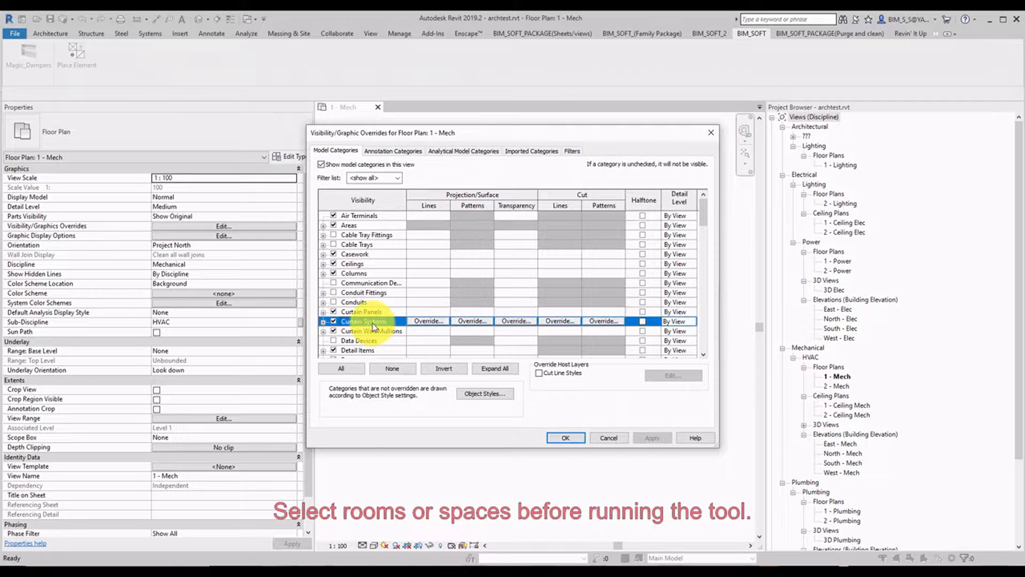
scroll(369, 325, "down", 10)
left_click(353, 340)
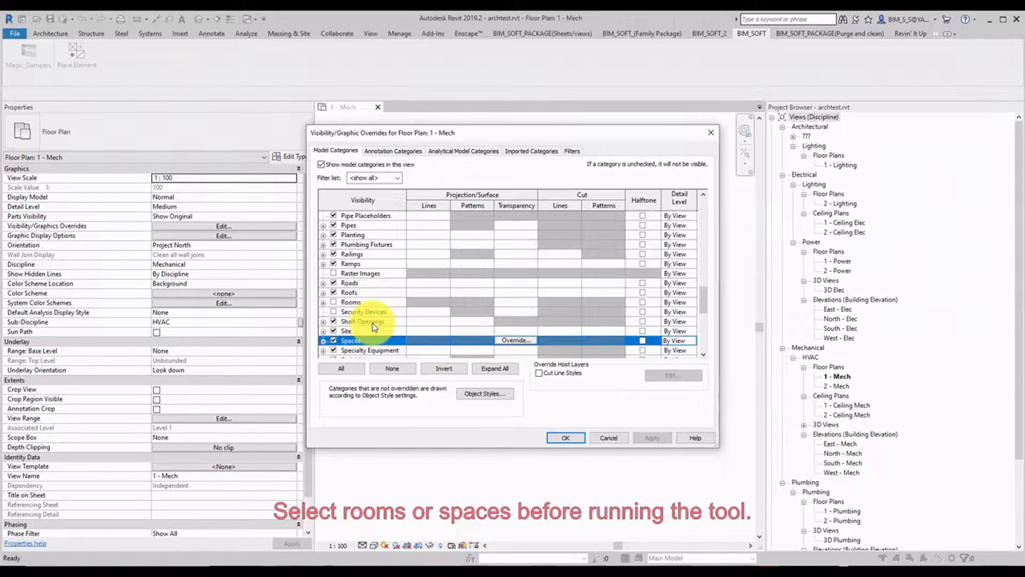
left_click(323, 341)
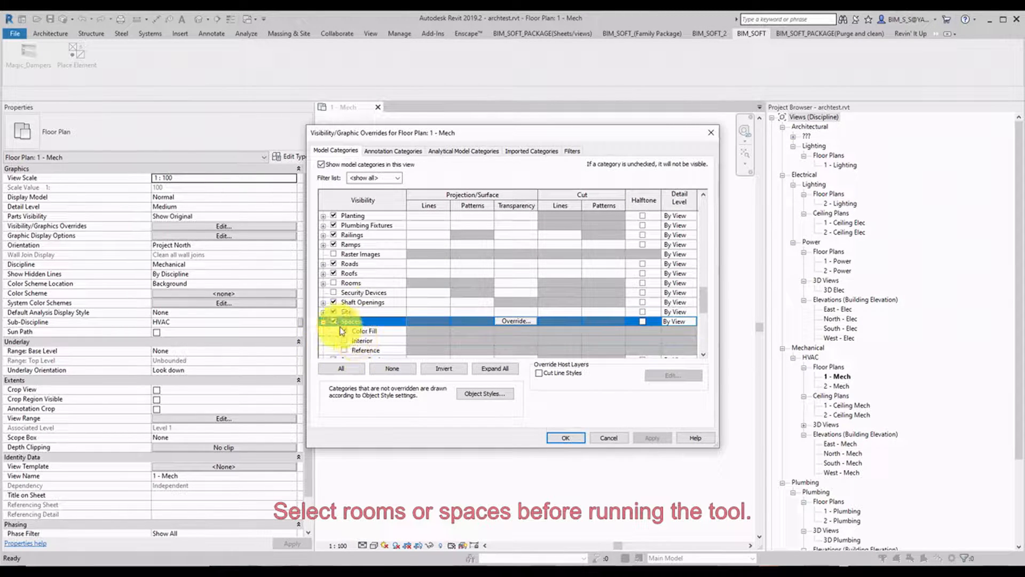
left_click(344, 340)
left_click(344, 351)
Make Rooms visible in the floor plan with their Interior Fill and Reference subcategories, and apply the visibility overrides
left_click(350, 283)
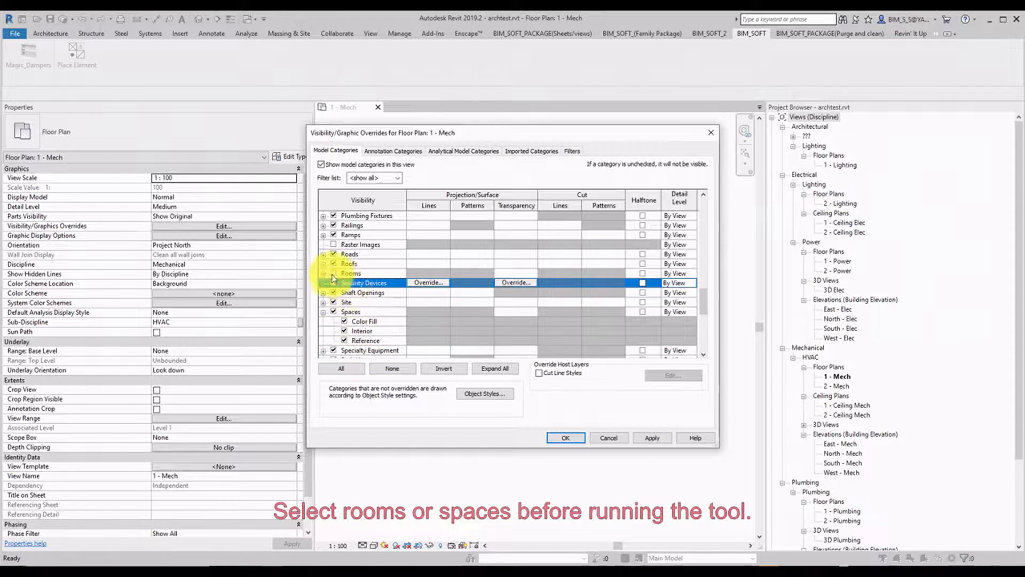
left_click(323, 272)
left_click(347, 273)
left_click(345, 292)
left_click(344, 302)
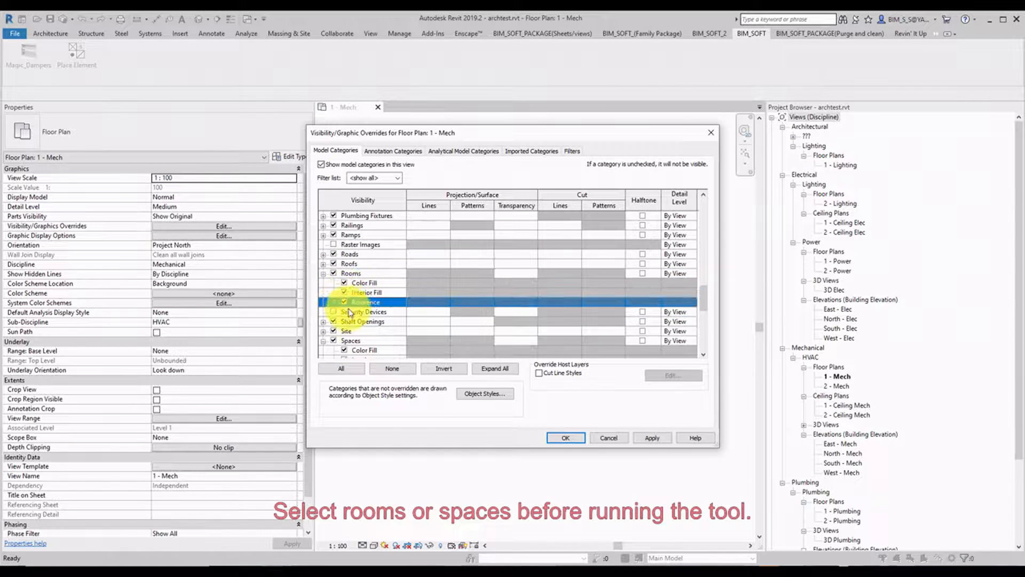
left_click(565, 437)
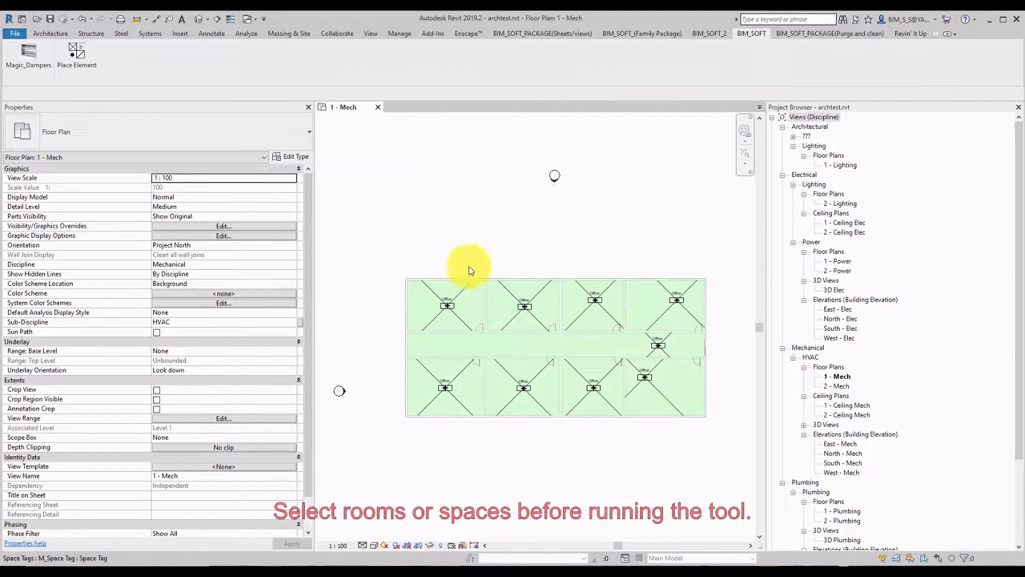
Select the Office 1 and Office 2 spaces and run the Place Element tool on them
scroll(471, 273, "up", 1)
left_click(468, 294)
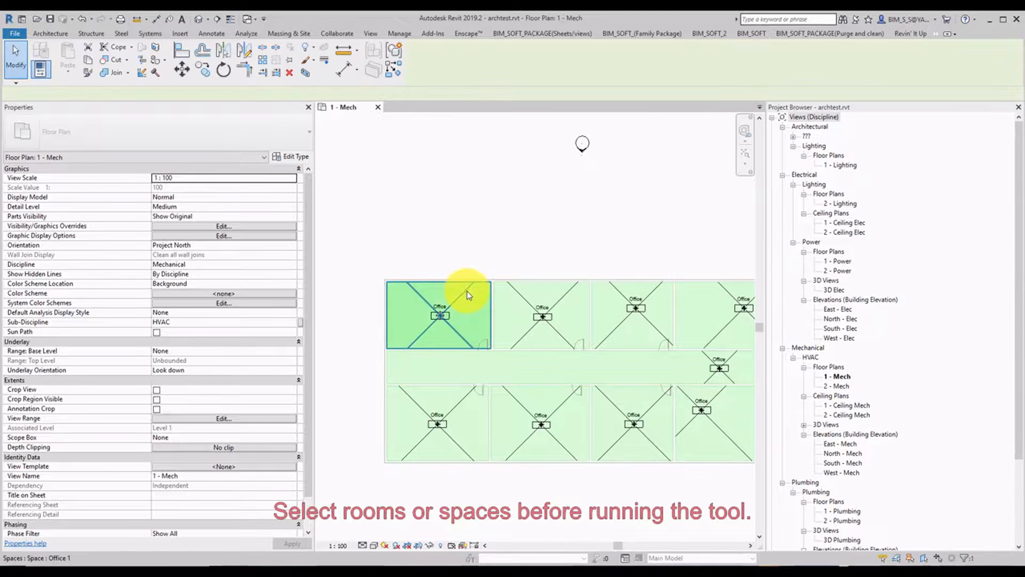
left_click(513, 290, "ctrl")
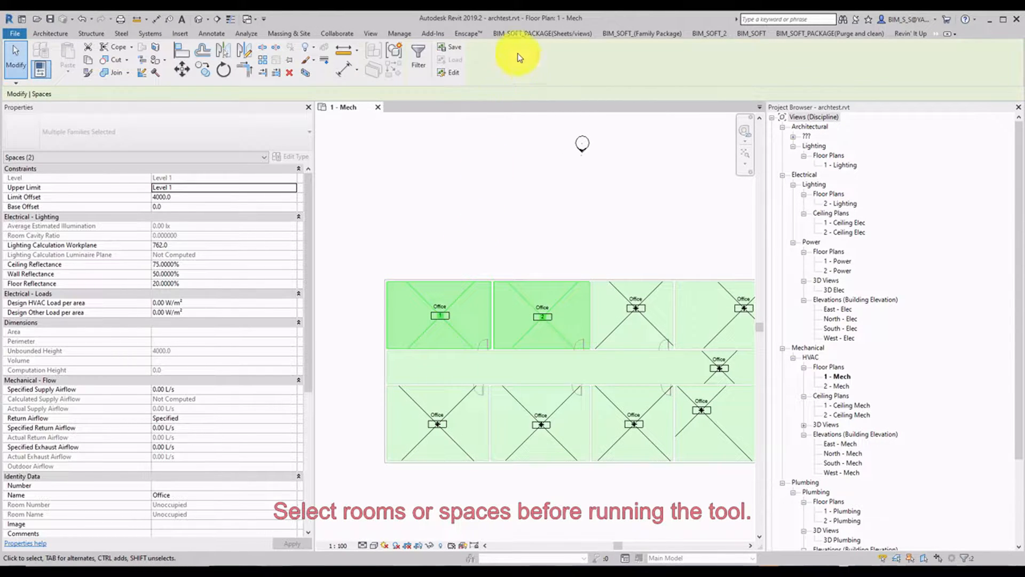
left_click(710, 33)
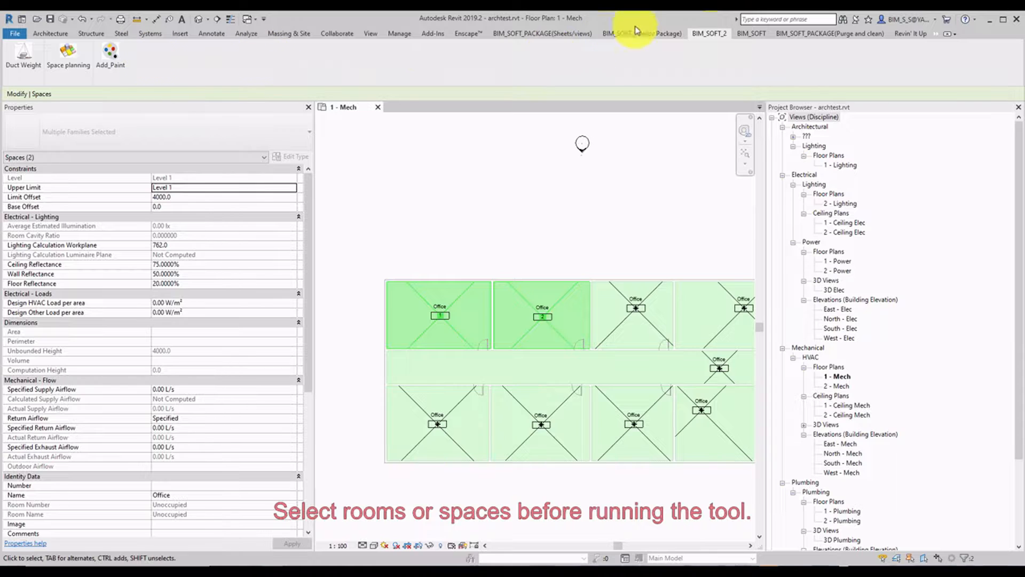
left_click(751, 33)
left_click(75, 51)
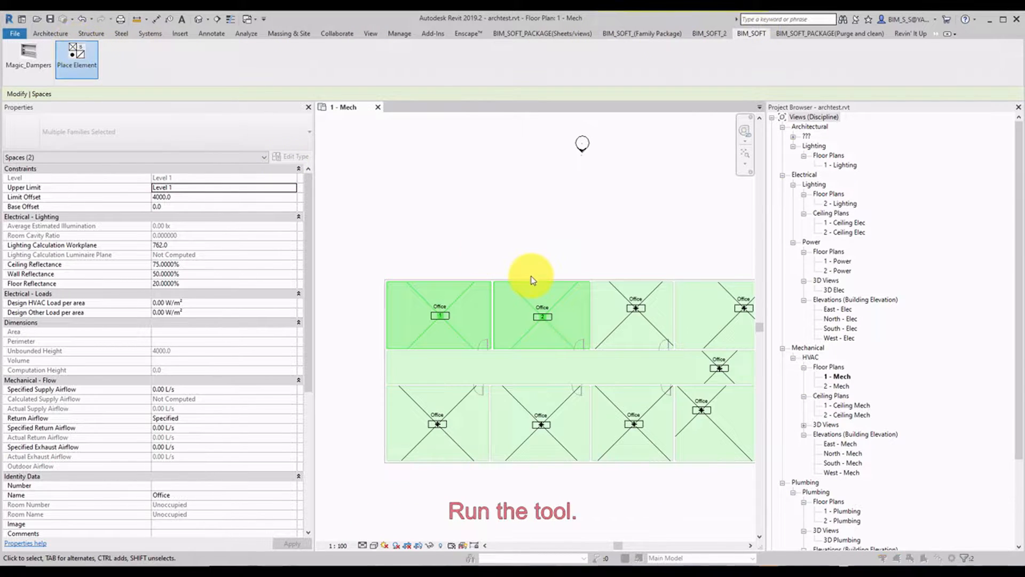
Choose the Air Terminals category and the M_Supply Diffuser family for the elements placed on the ceiling
left_click(597, 170)
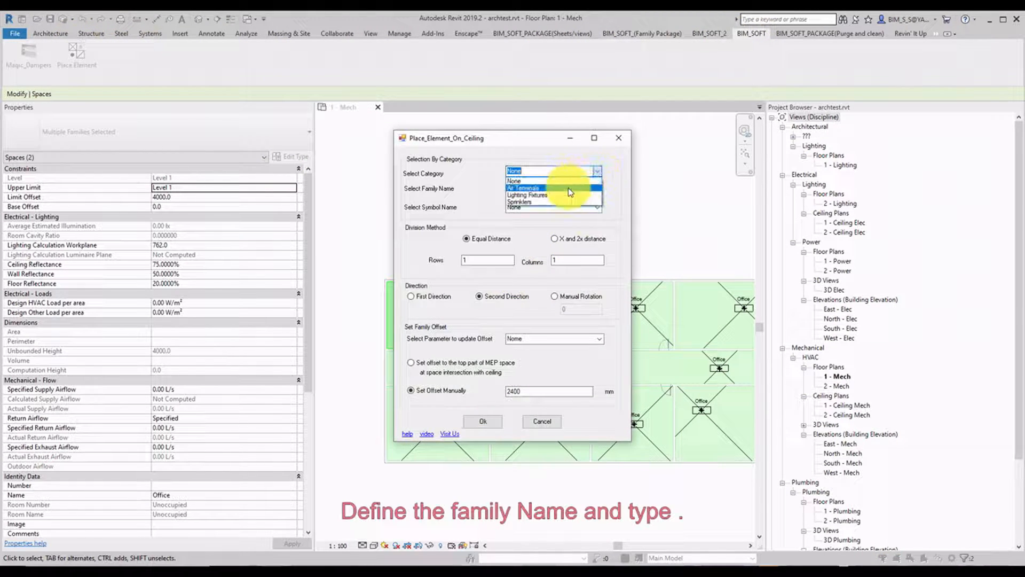
left_click(568, 187)
left_click(597, 191)
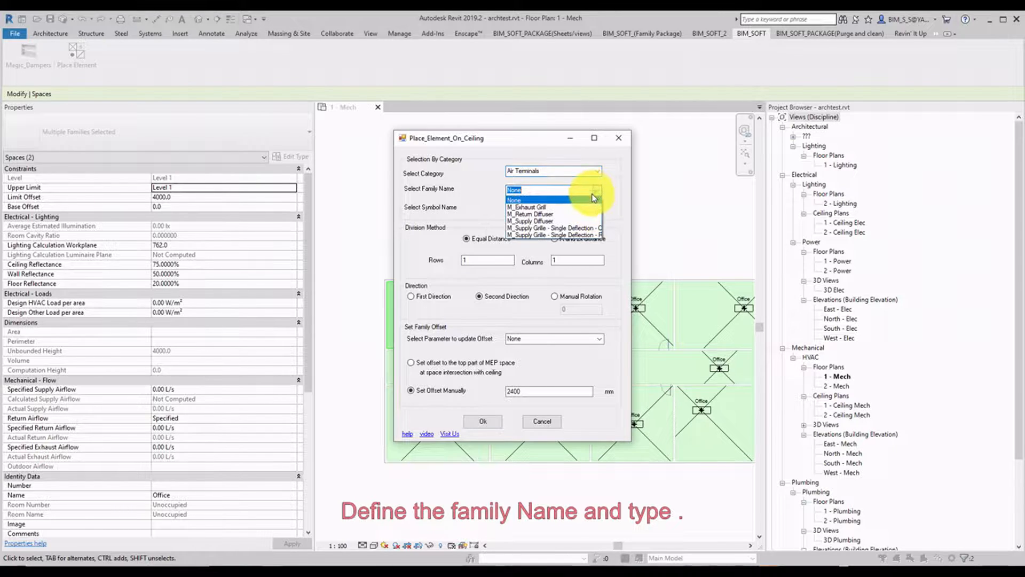
left_click(563, 223)
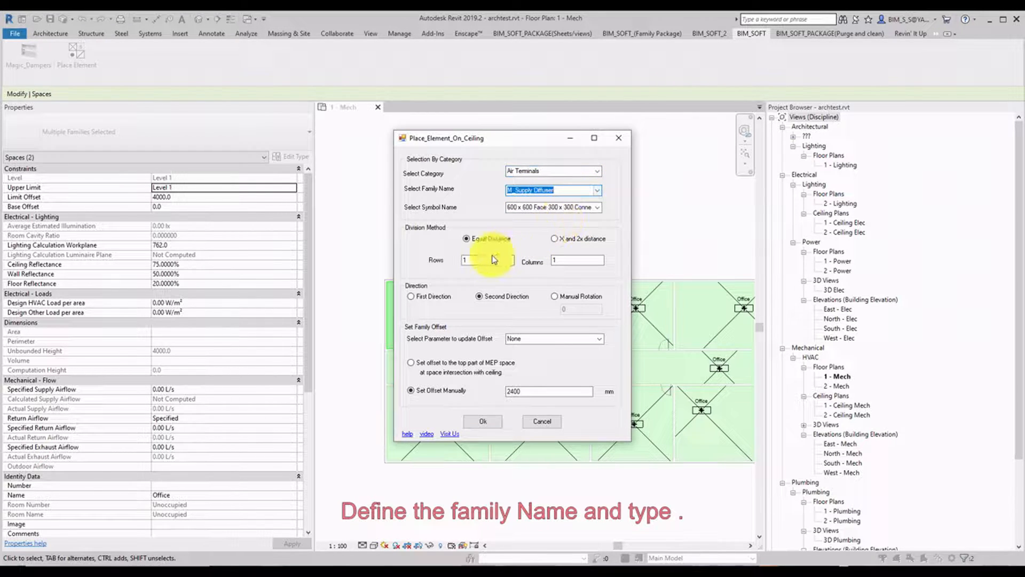
Set the equal-distance division to 2 rows and 2 columns
left_click_drag(492, 261, 444, 262)
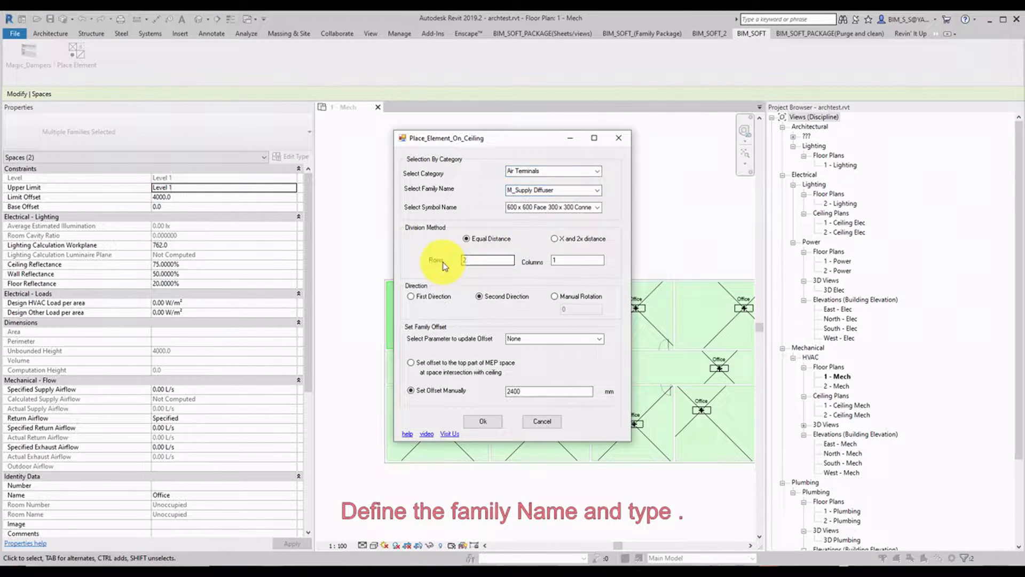
key("Tab")
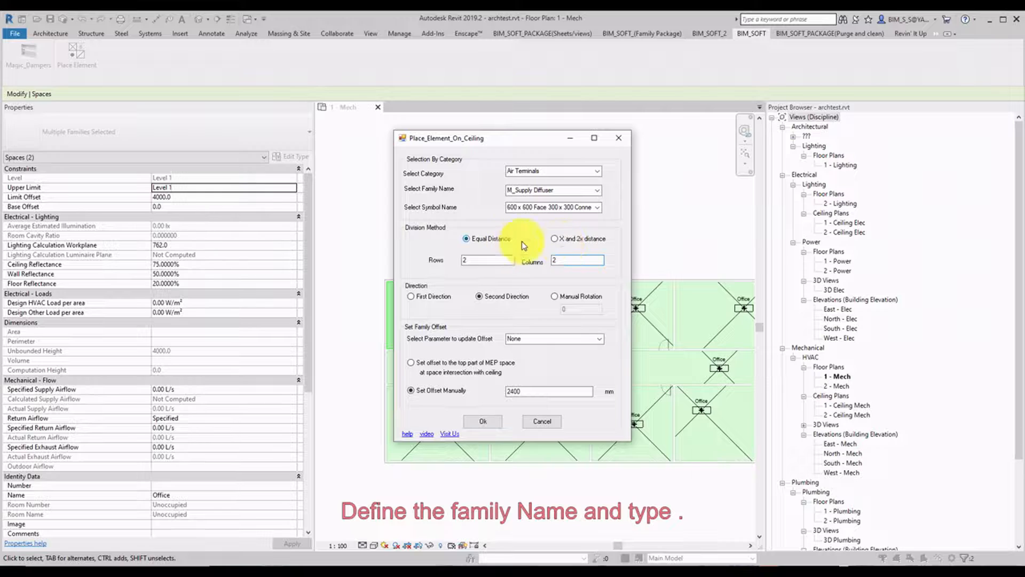
key("BackSpace")
type("4")
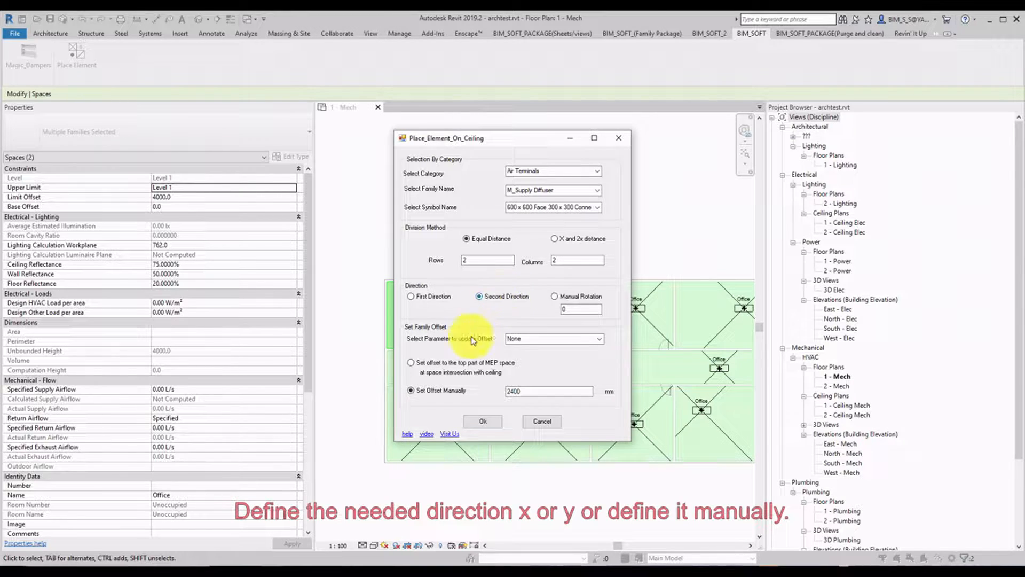
Use Offset as the parameter to update, set it to the top part of the MEP space, and place the air terminals
left_click(599, 339)
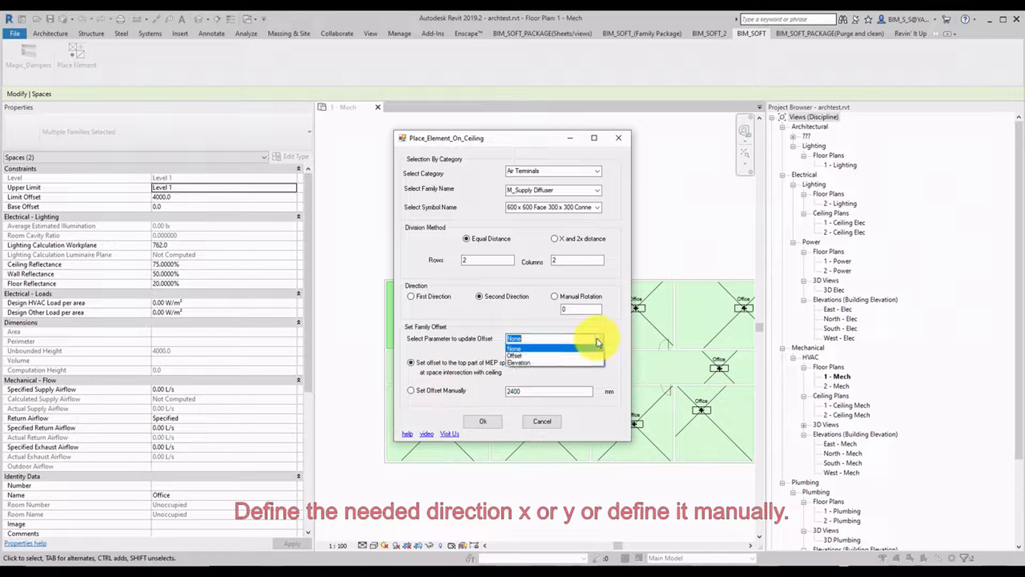
left_click(546, 353)
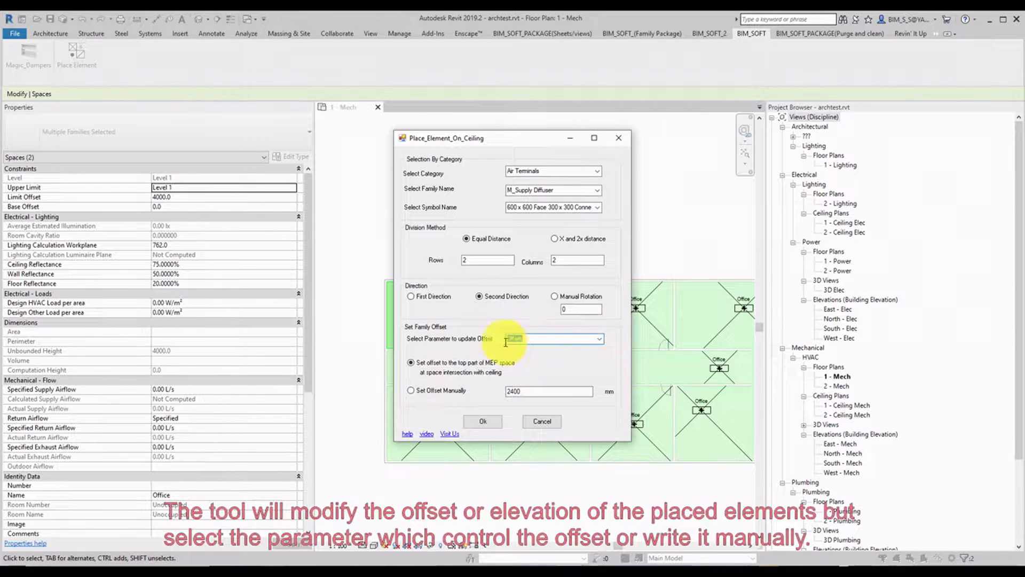
left_click(484, 422)
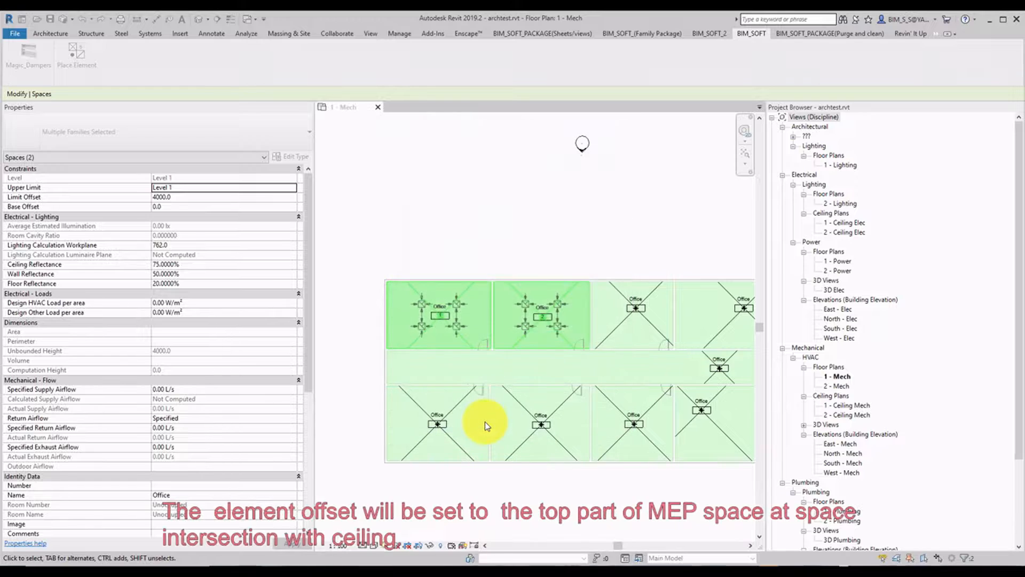
Inspect the offset of the upper-left air terminal placed in Office 1
left_click(491, 249)
scroll(408, 323, "up", 3)
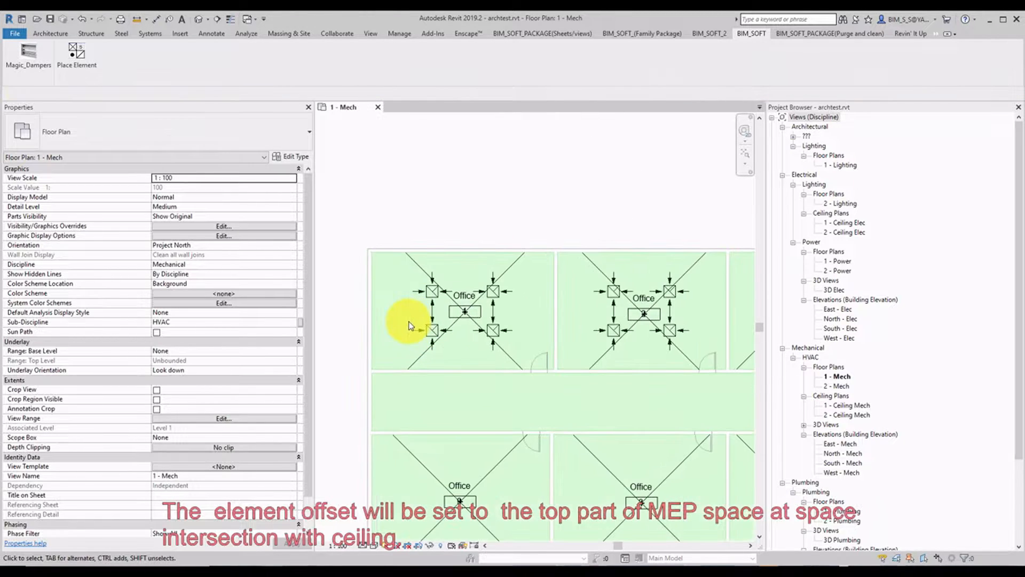
left_click(429, 292)
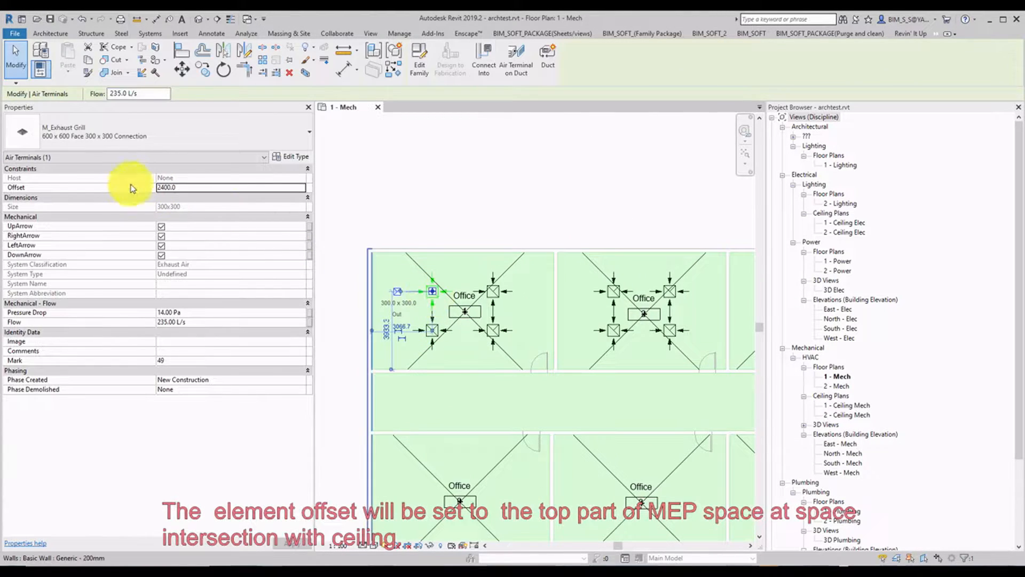
left_click(169, 188)
left_click(406, 190)
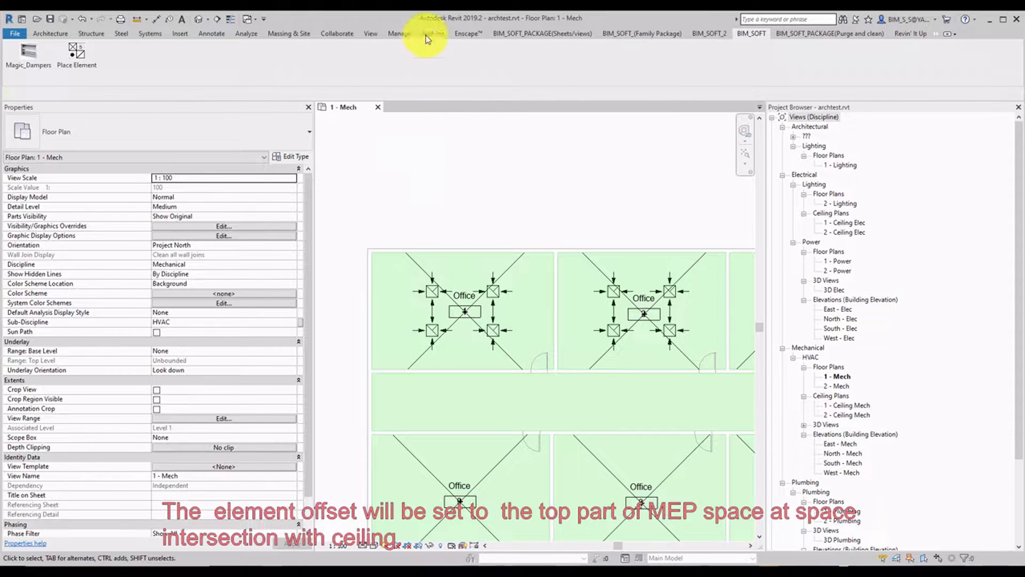
Create a horizontal section through Office 1 and Office 2 between the air terminal rows, and open its view to examine the ceiling
left_click(371, 34)
left_click(363, 52)
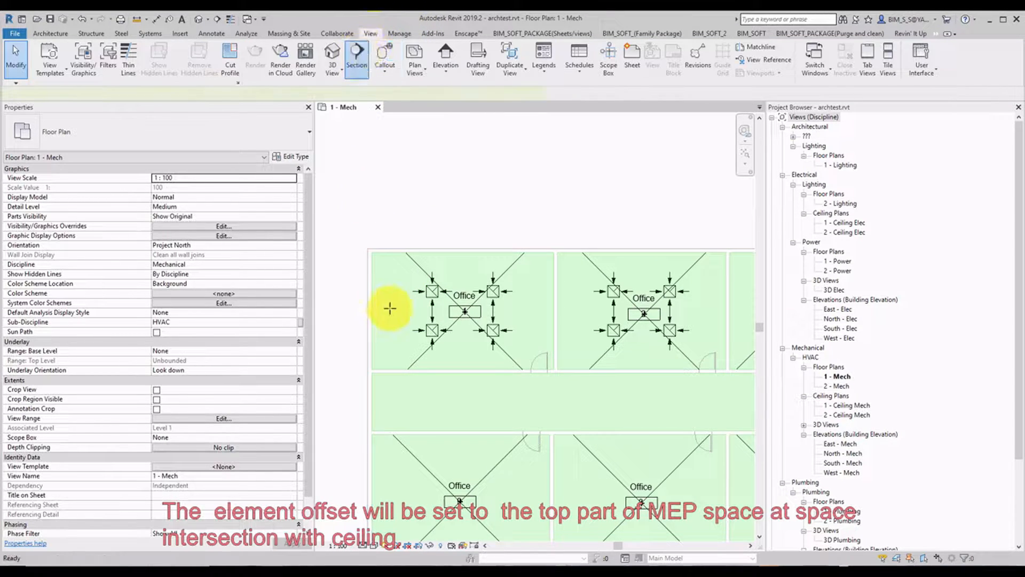
left_click(353, 310)
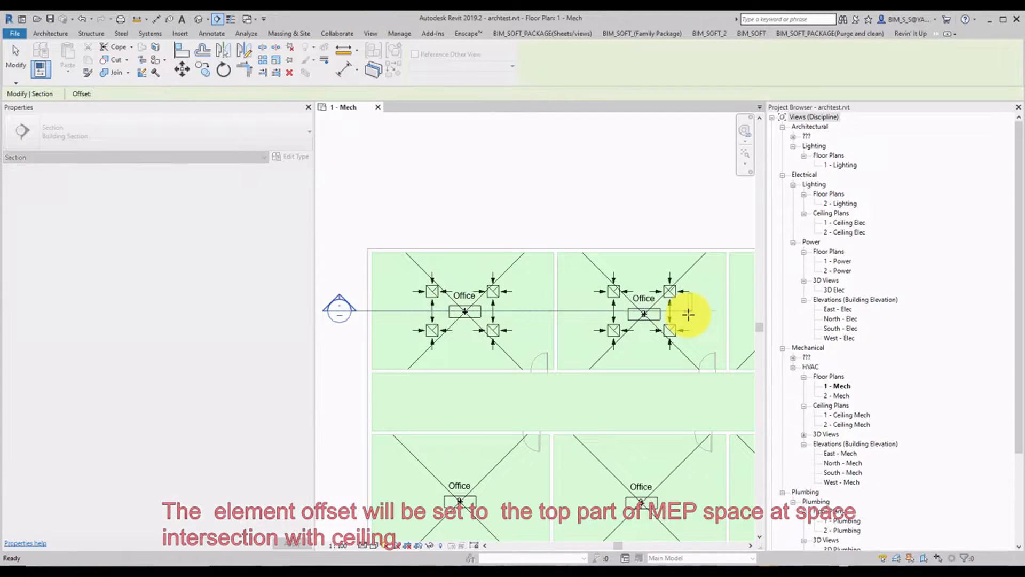
left_click(687, 314)
left_click(630, 196)
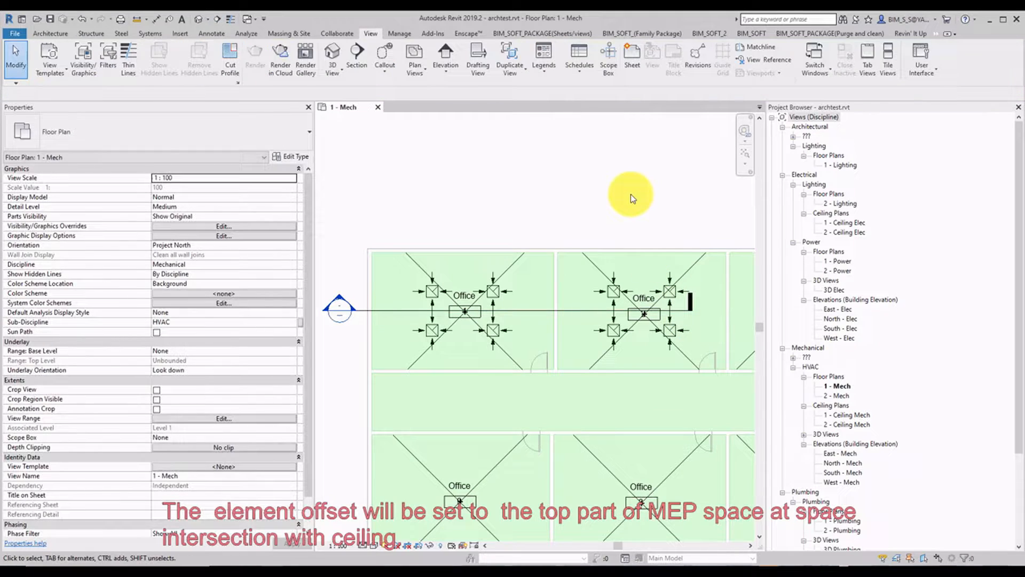
double_click(340, 306)
scroll(516, 335, "up", 4)
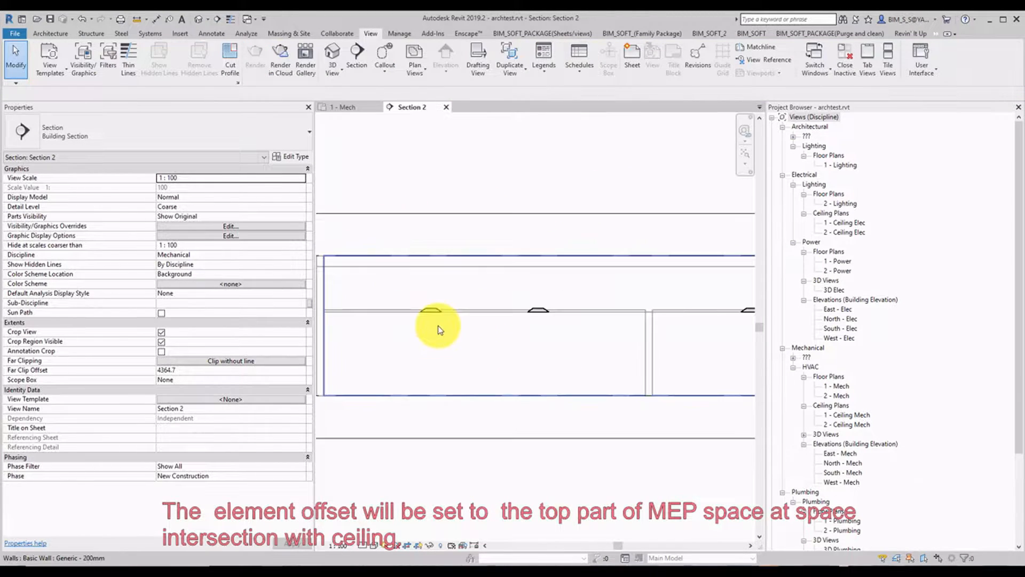
Inspect the offset of the leftmost air terminal in the section view, and close that view to return to the floor plan
left_click(427, 299)
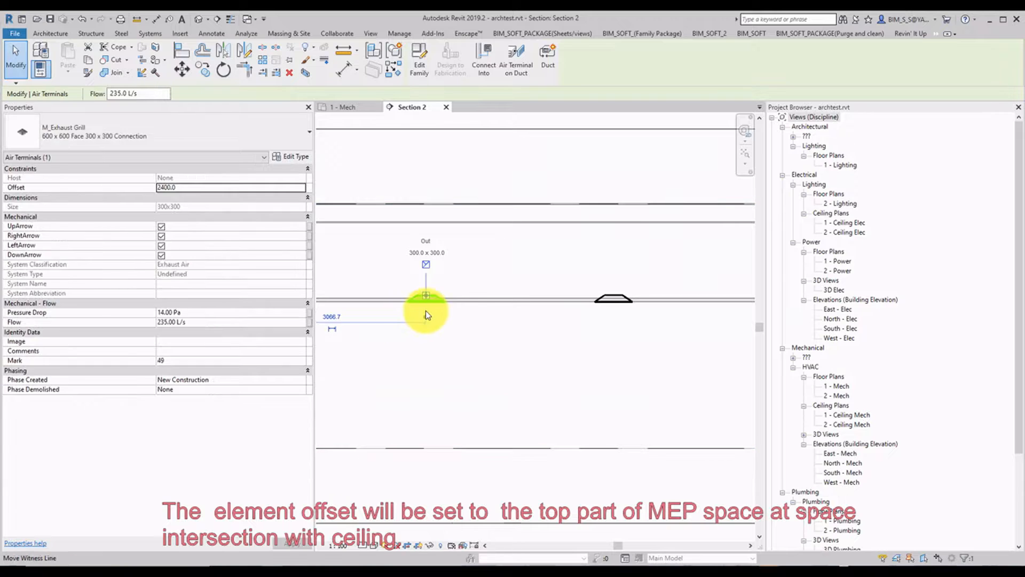
left_click(446, 108)
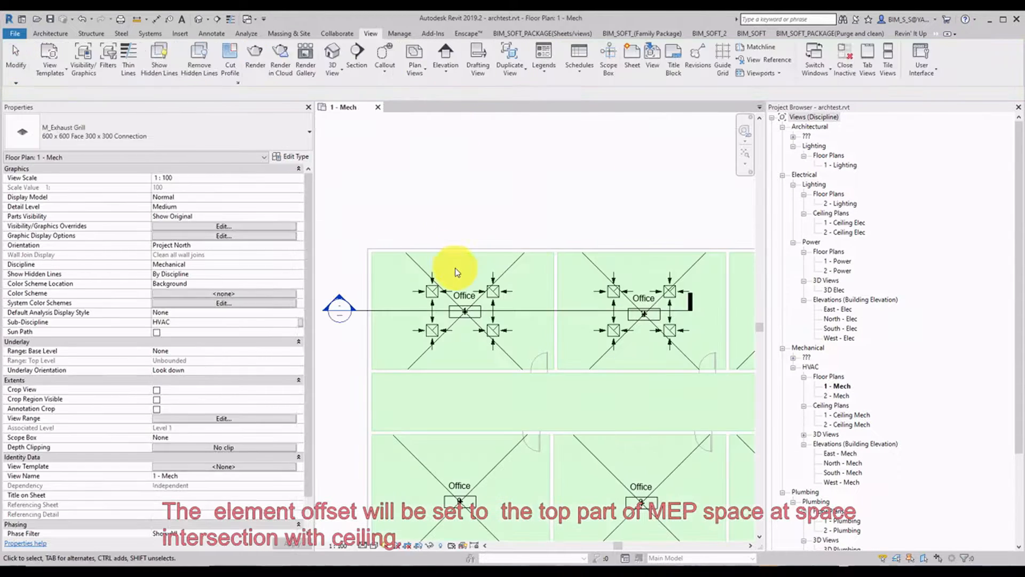
scroll(400, 214, "down", 3)
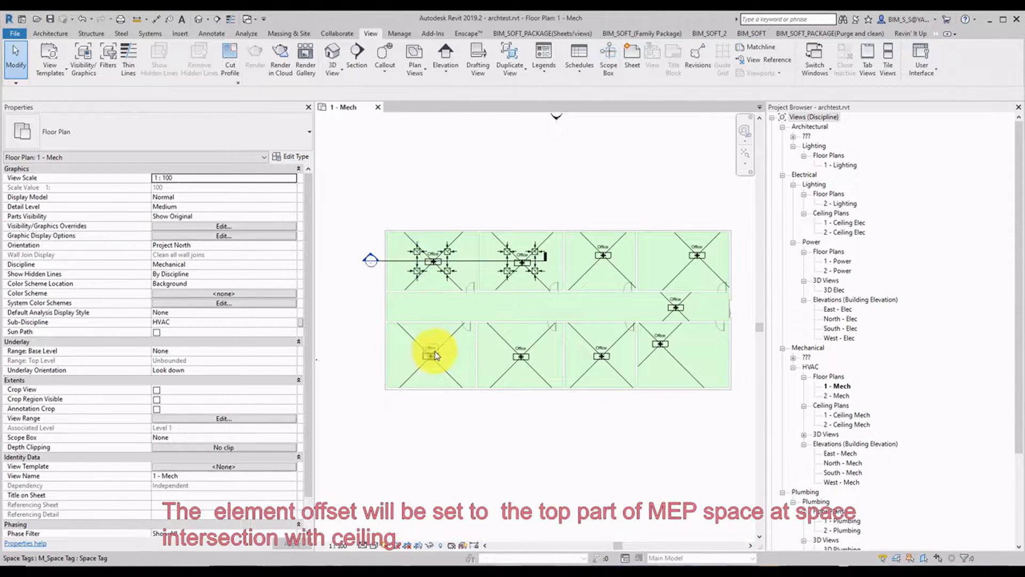
Select the Office 9 and Office 8 spaces below the corridor
scroll(556, 249, "up", 2)
scroll(651, 253, "down", 2)
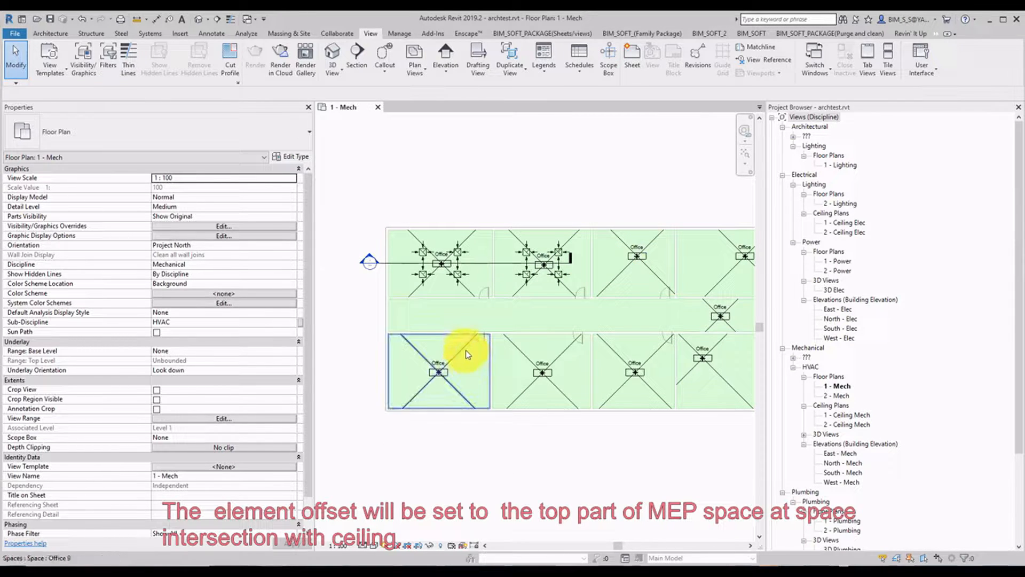
left_click(438, 341)
scroll(438, 342, "down", 1)
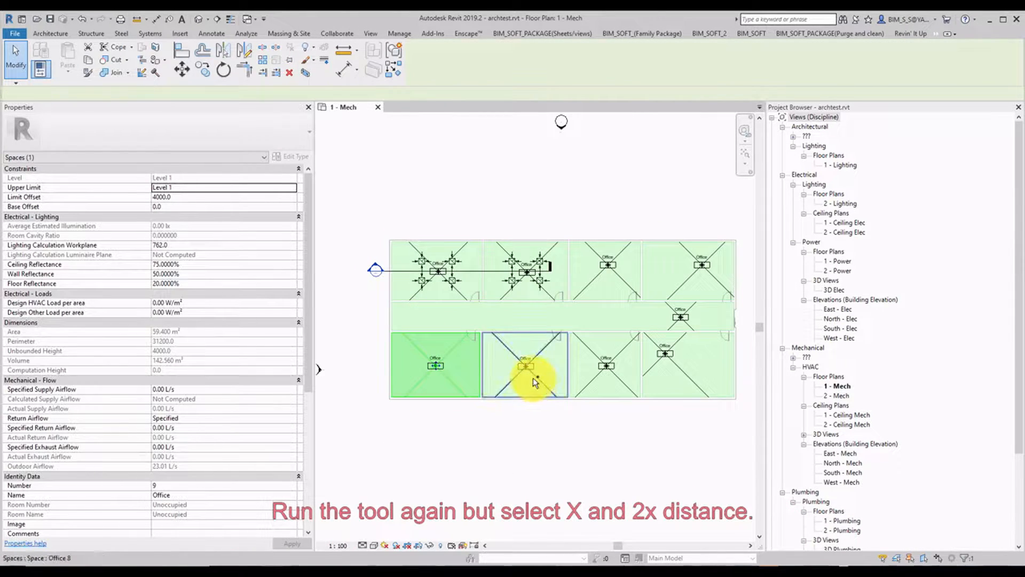
left_click(533, 377, "ctrl")
scroll(436, 344, "down", 2)
left_click(488, 362, "ctrl")
scroll(529, 371, "up", 2)
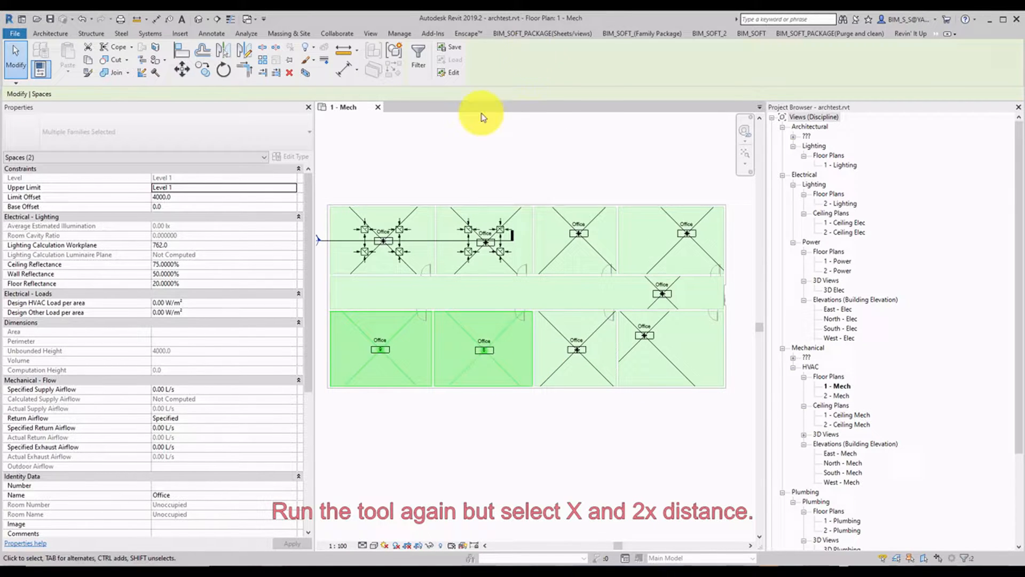
Start Place Element for the selected spaces with the Air Terminals category and the M_Supply Diffuser family
left_click(750, 34)
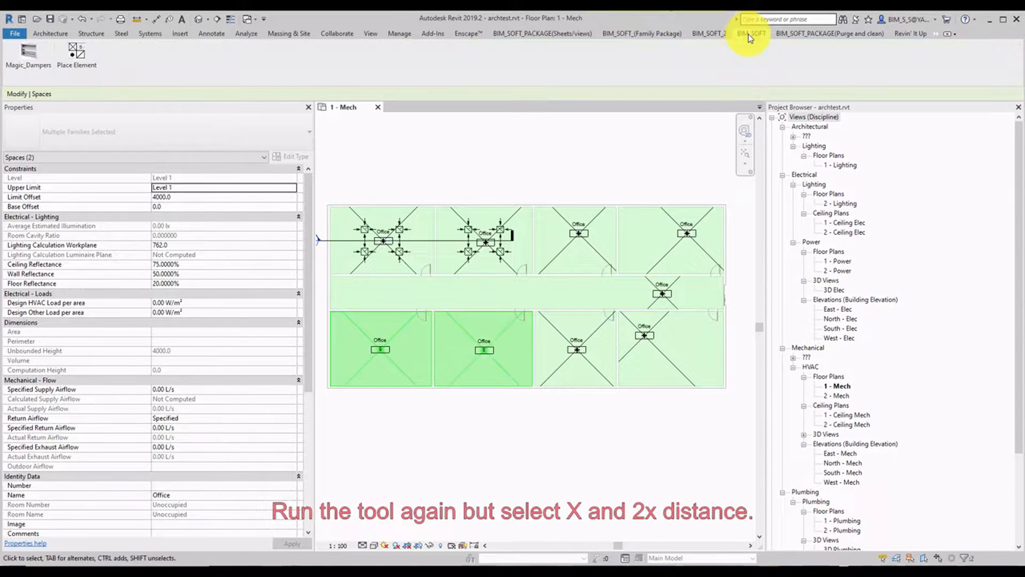
left_click(77, 54)
left_click(597, 171)
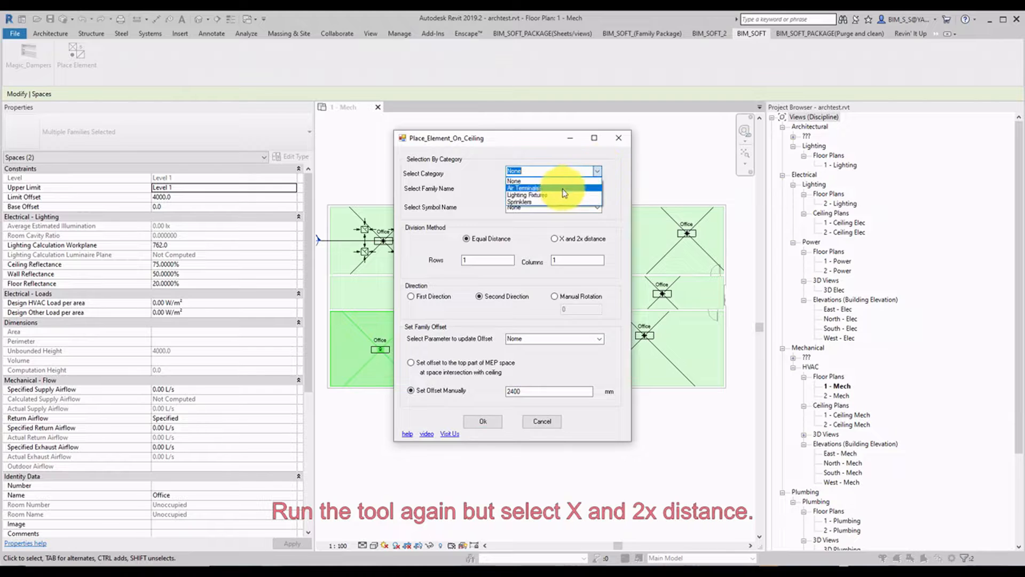
left_click(566, 181)
left_click(597, 190)
left_click(562, 227)
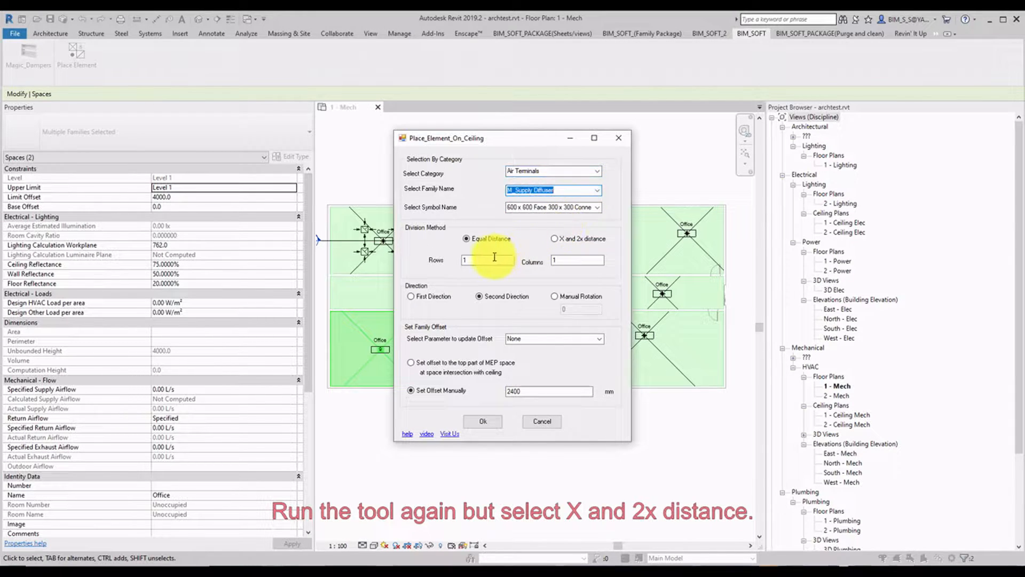
Set the air terminal division to 3 rows and 3 columns
left_click_drag(489, 259, 442, 266)
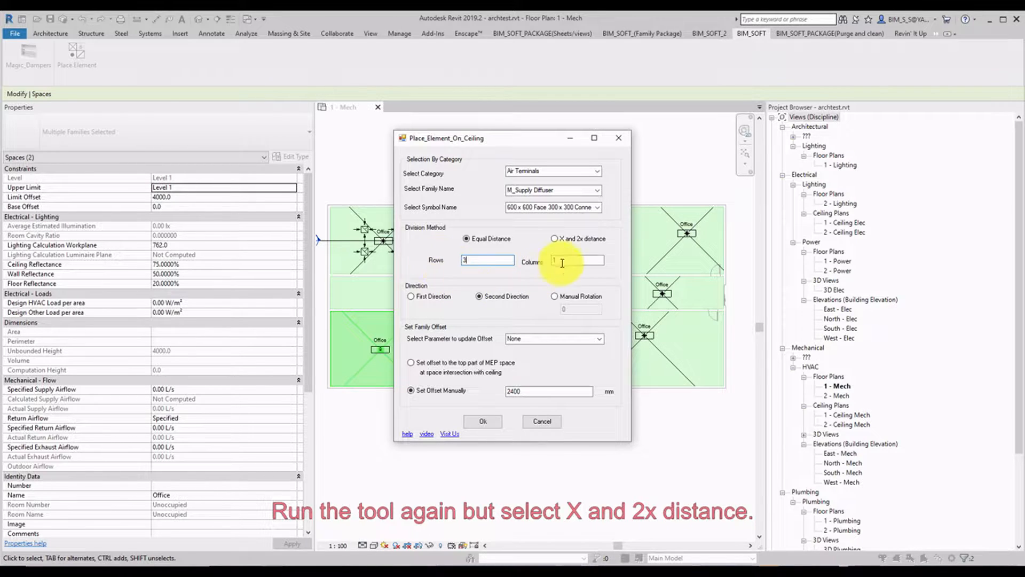
type("3")
key("Tab")
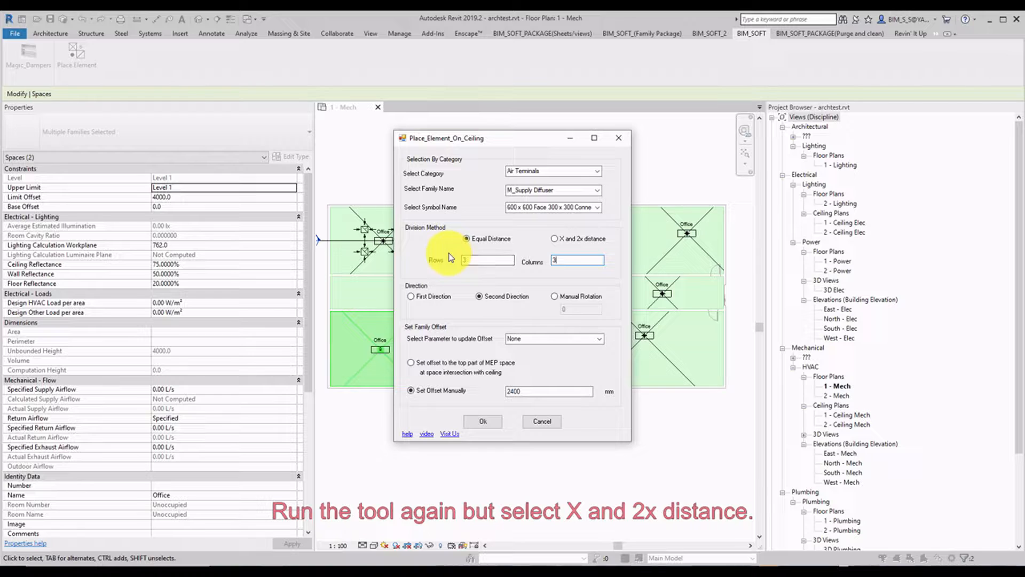
Use Offset at the top part of the MEP space with X and 2x distance division, and place the air terminals
left_click(597, 341)
left_click(555, 360)
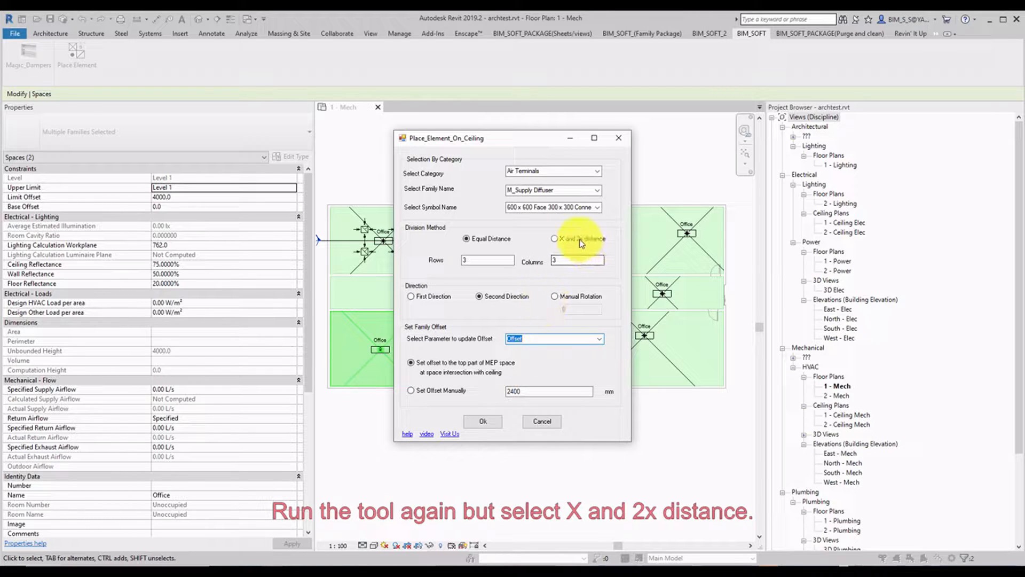
left_click(492, 425)
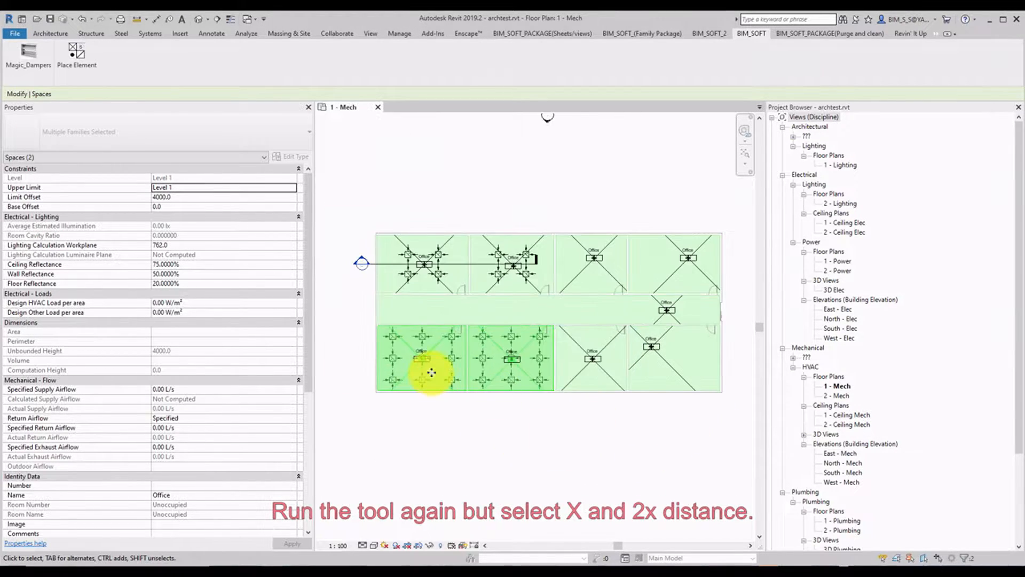
scroll(431, 373, "up", 4)
left_click(553, 453)
scroll(626, 470, "down", 1)
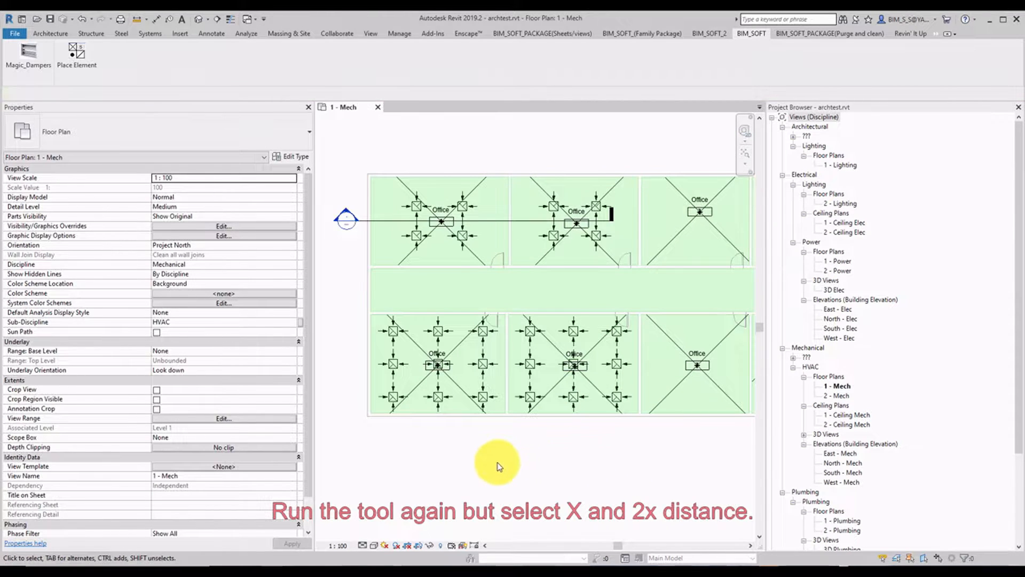
Add an aligned dimension string through Office 9's first column of air terminals, from wall to wall, placed outside the building
scroll(496, 466, "up", 2)
left_click(212, 33)
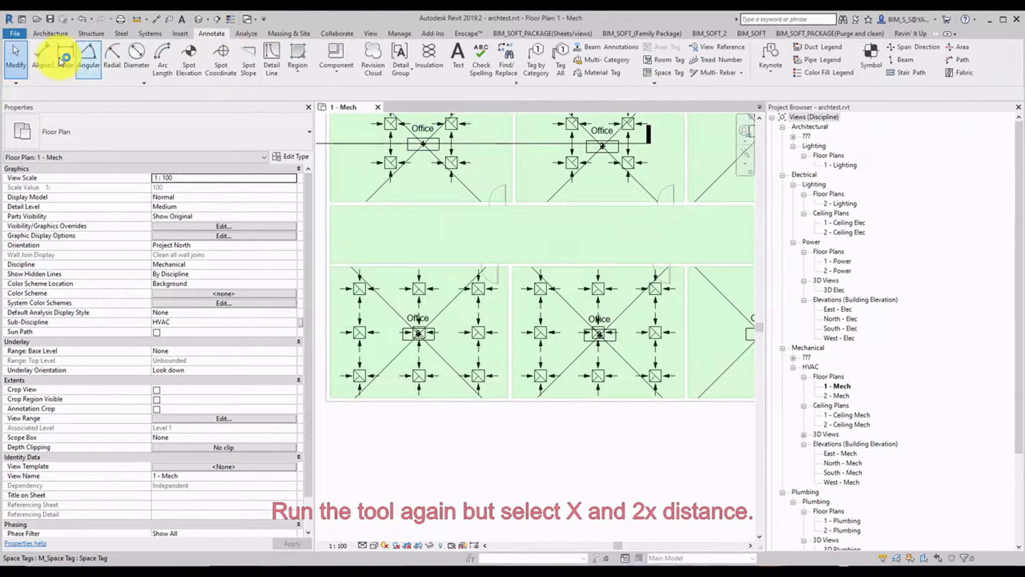
left_click(44, 56)
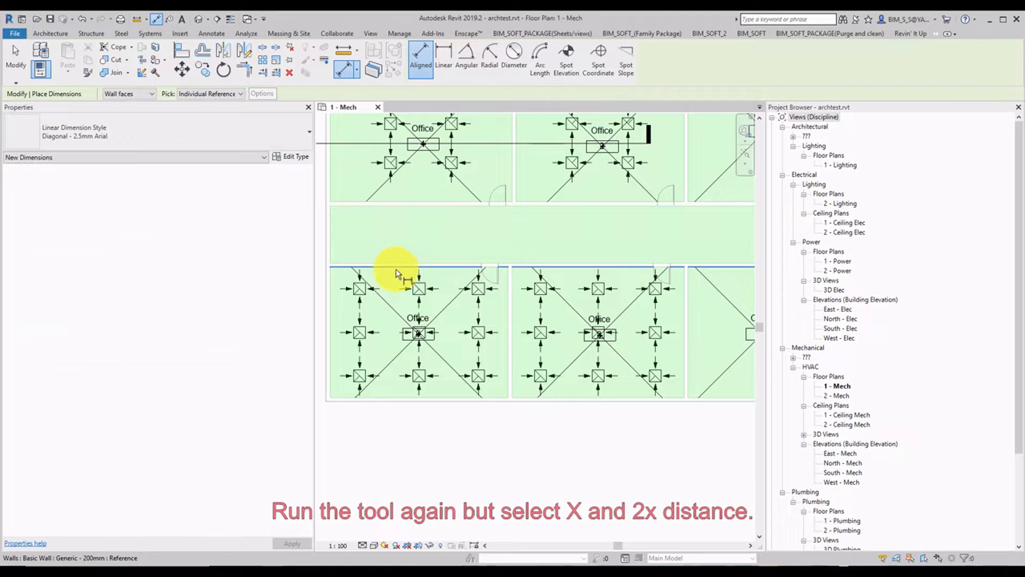
left_click(396, 270)
left_click(360, 289)
left_click(359, 332)
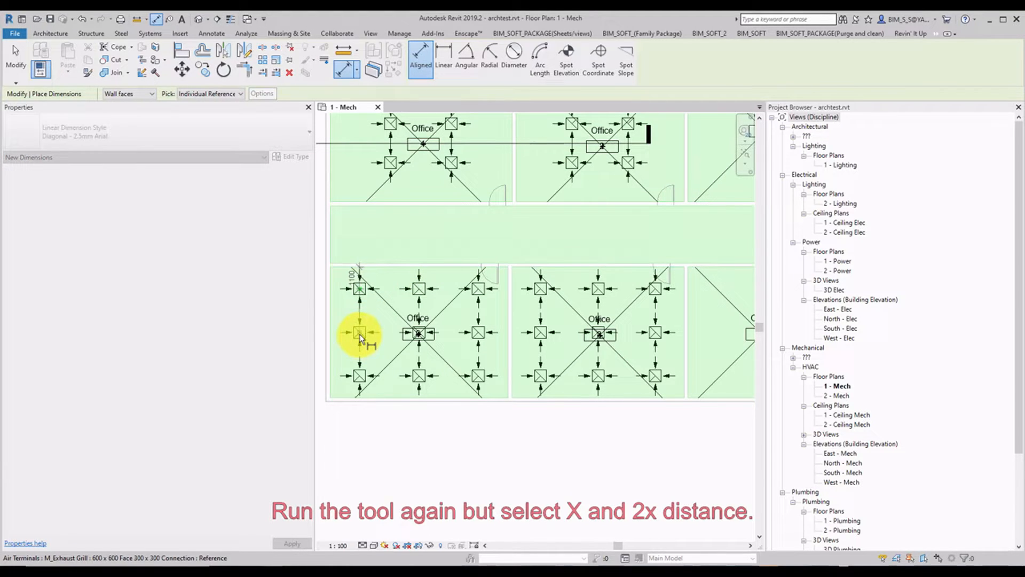
left_click(359, 377)
scroll(566, 362, "down", 2)
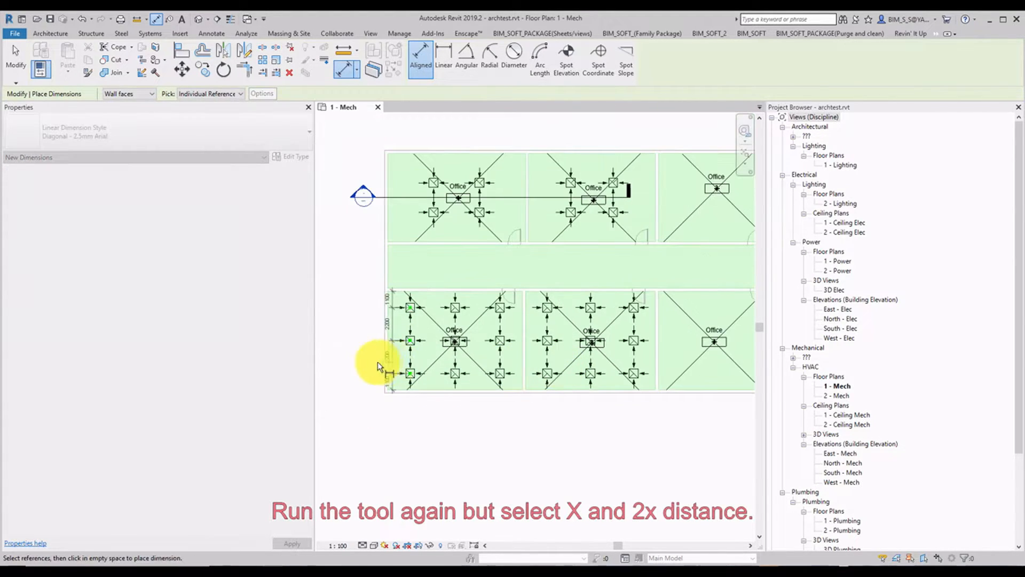
scroll(377, 366, "up", 2)
left_click(346, 357)
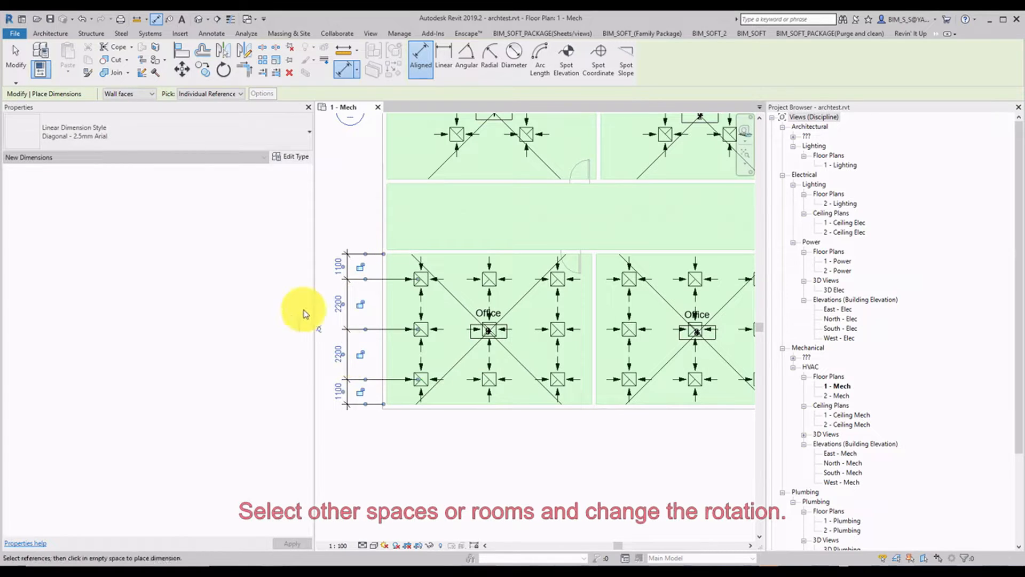
Add an aligned dimension string along Office 9's upper row of air terminals, from wall to wall, placed in the corridor
left_click(386, 272)
left_click(423, 280)
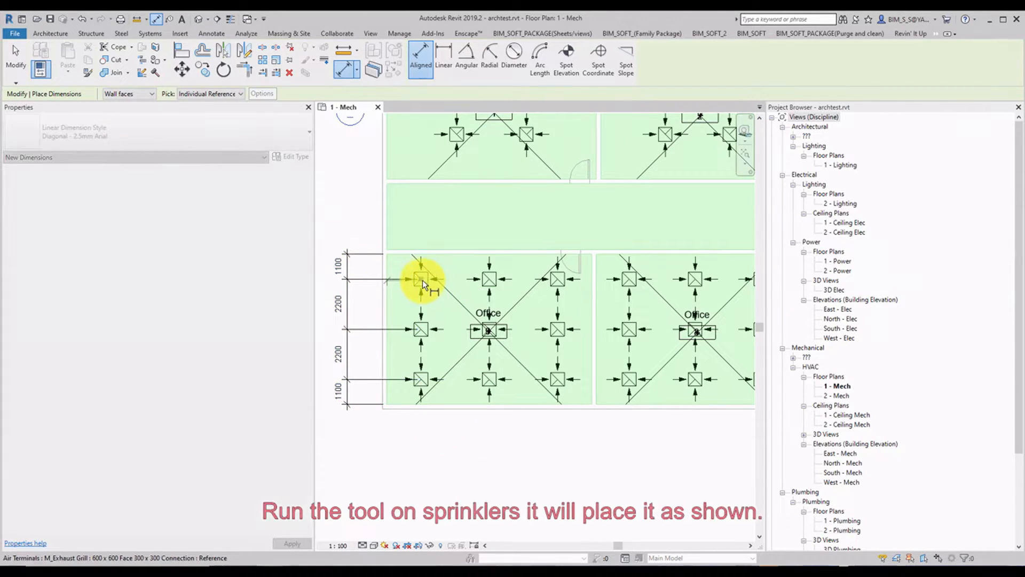
left_click(488, 279)
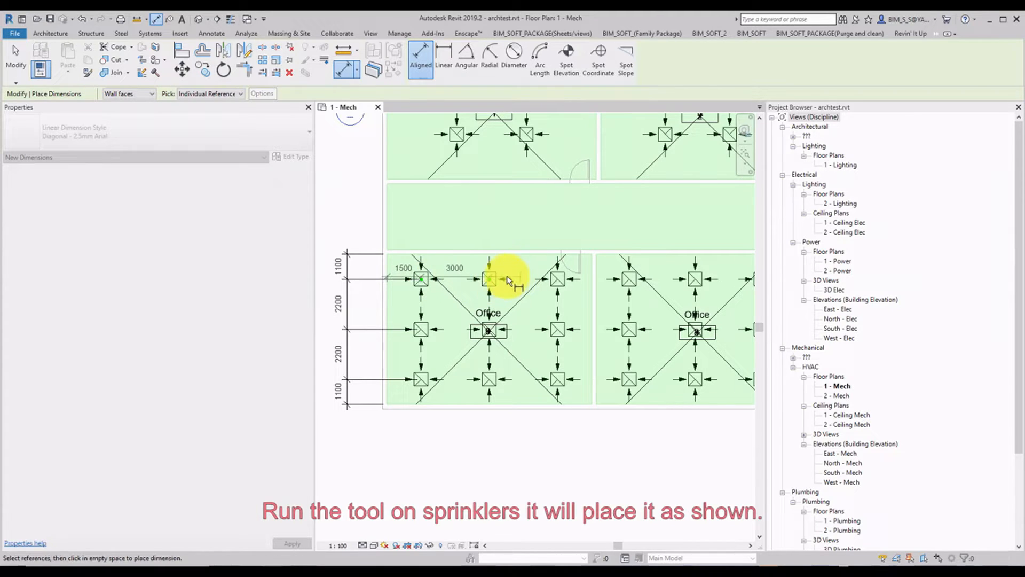
left_click(558, 279)
left_click(591, 284)
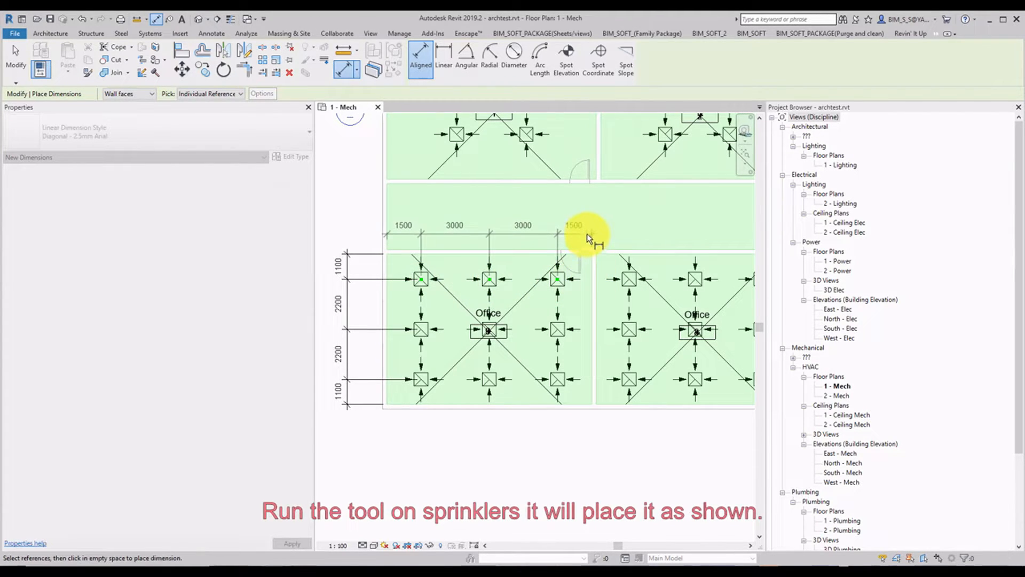
left_click(587, 234)
scroll(554, 213, "up", 1)
scroll(625, 216, "down", 1)
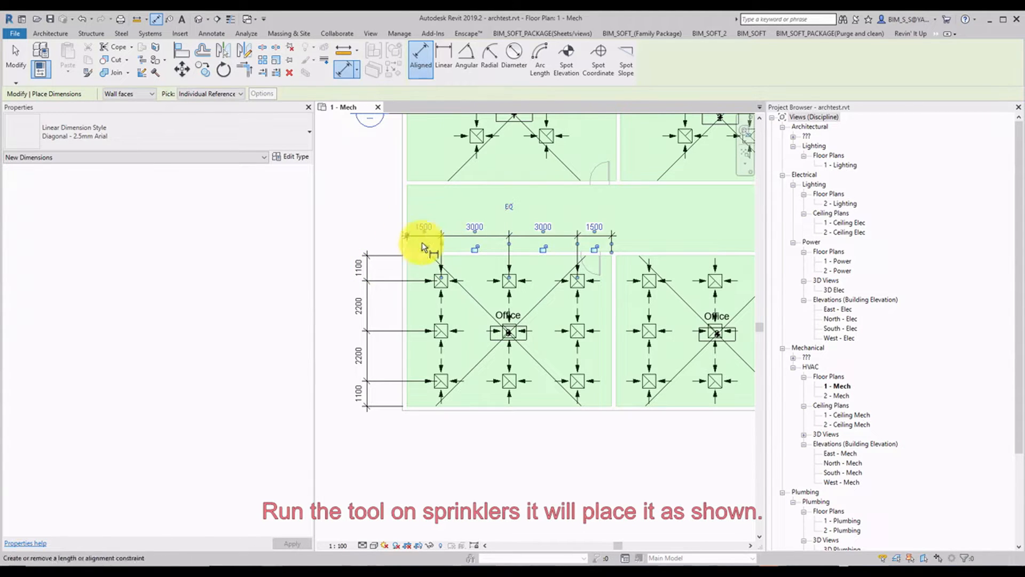
left_click(16, 60)
scroll(522, 458, "down", 2)
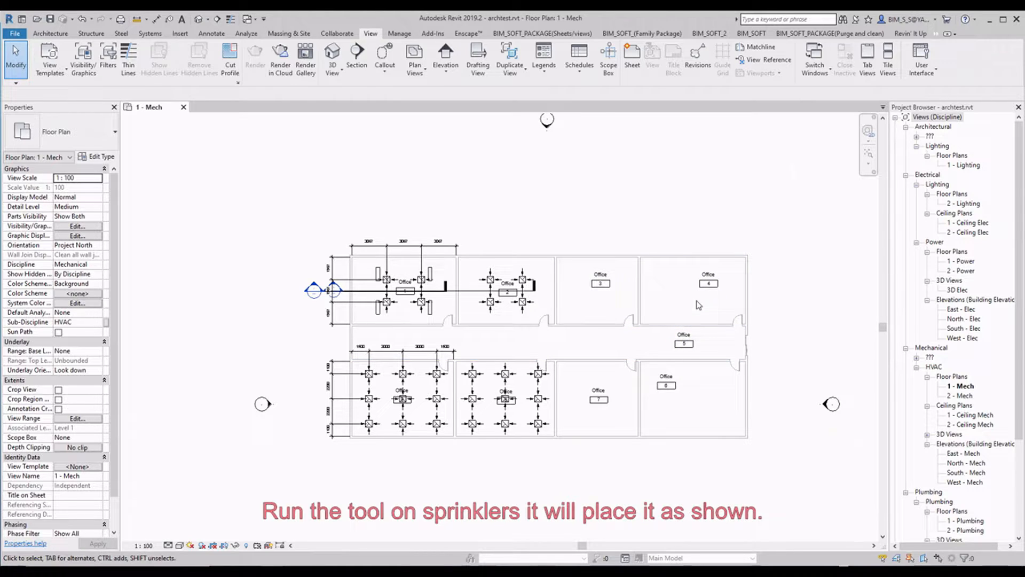
Select the spaces Office 1 to Office 7, leaving out the two offices with the 3 by 3 air terminal grids
left_click(706, 300)
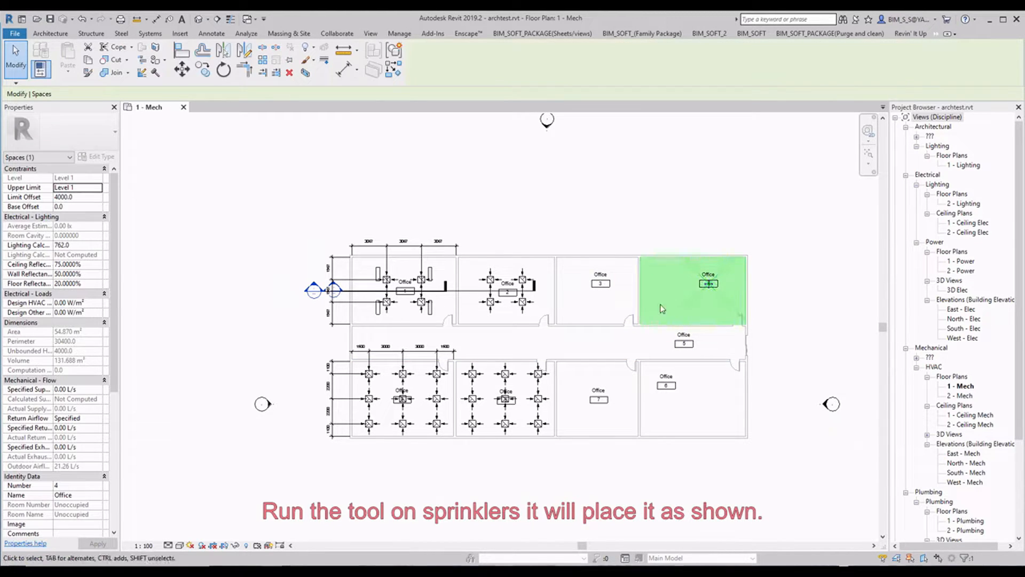
left_click(625, 313, "ctrl")
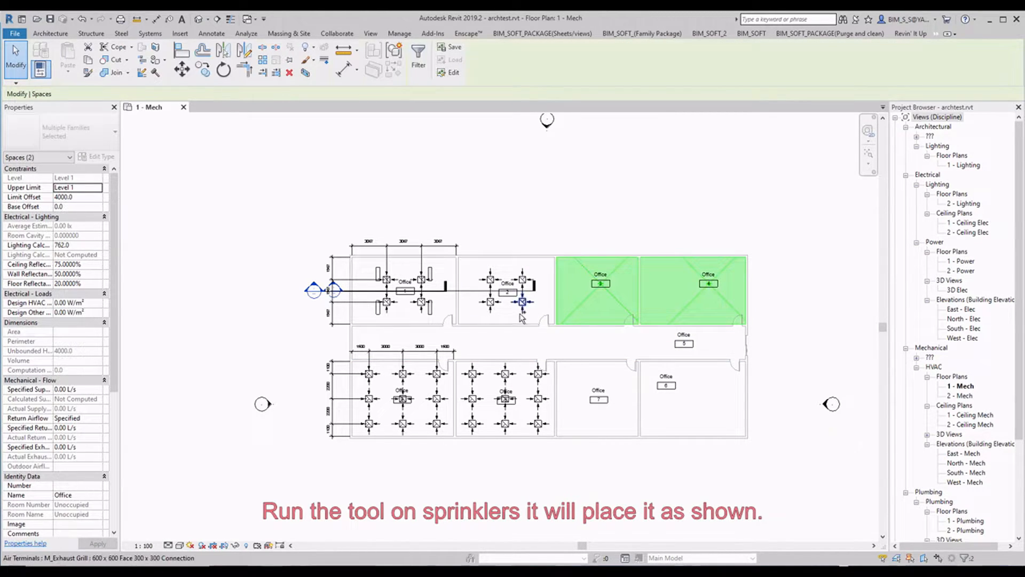
left_click(431, 322, "ctrl")
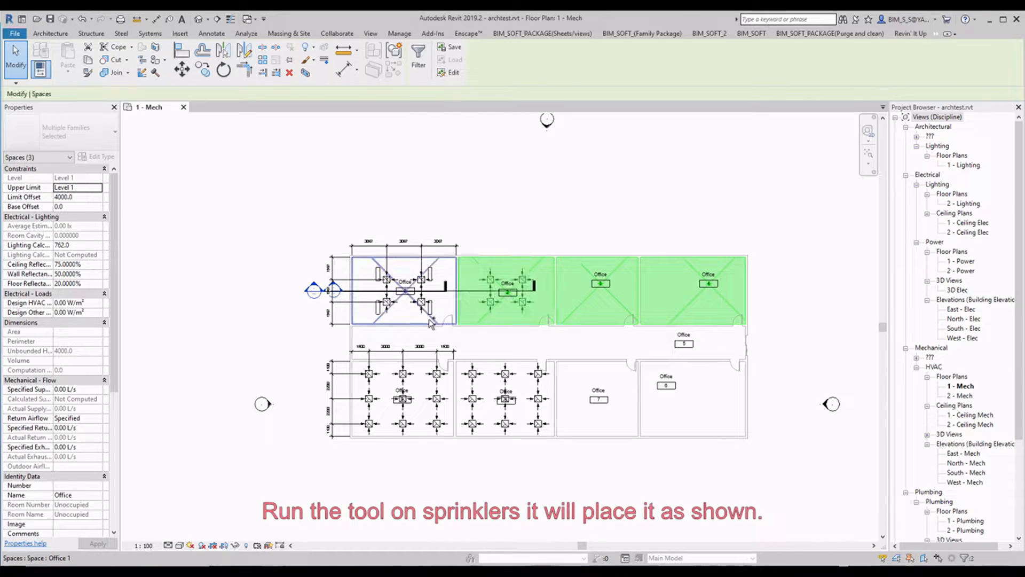
left_click(430, 323, "ctrl")
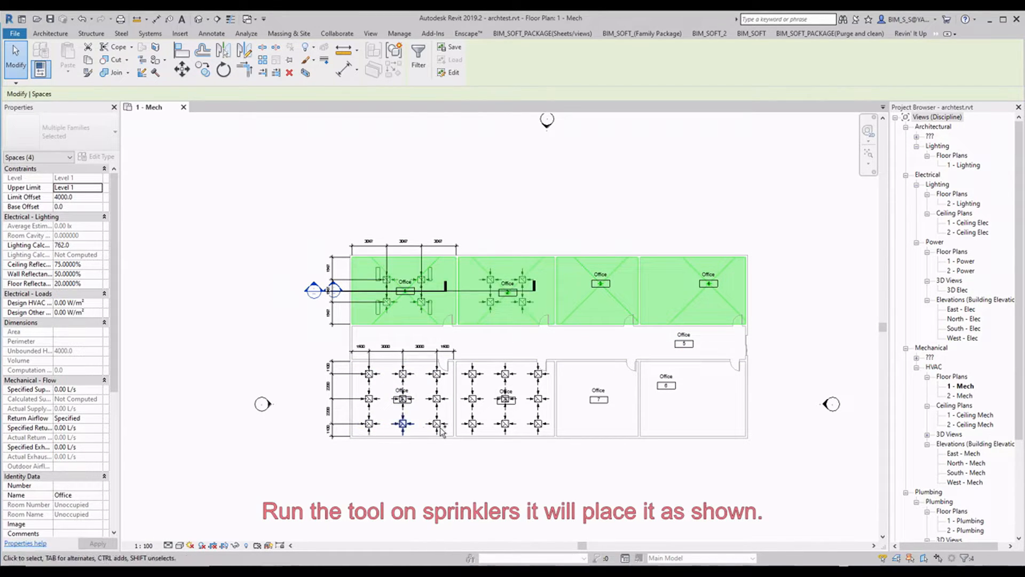
left_click(686, 389, "ctrl")
left_click(667, 408, "ctrl")
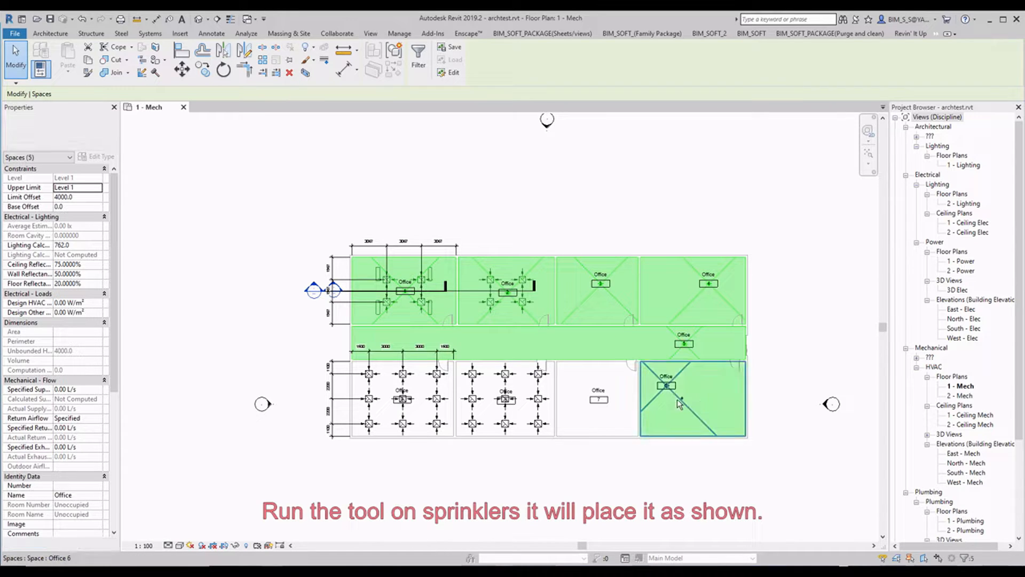
left_click(616, 422, "ctrl")
Start Place Element with the Sprinklers category, the M_Sprinkler - Pendent family and the 15 mm Pendent symbol
left_click(709, 34)
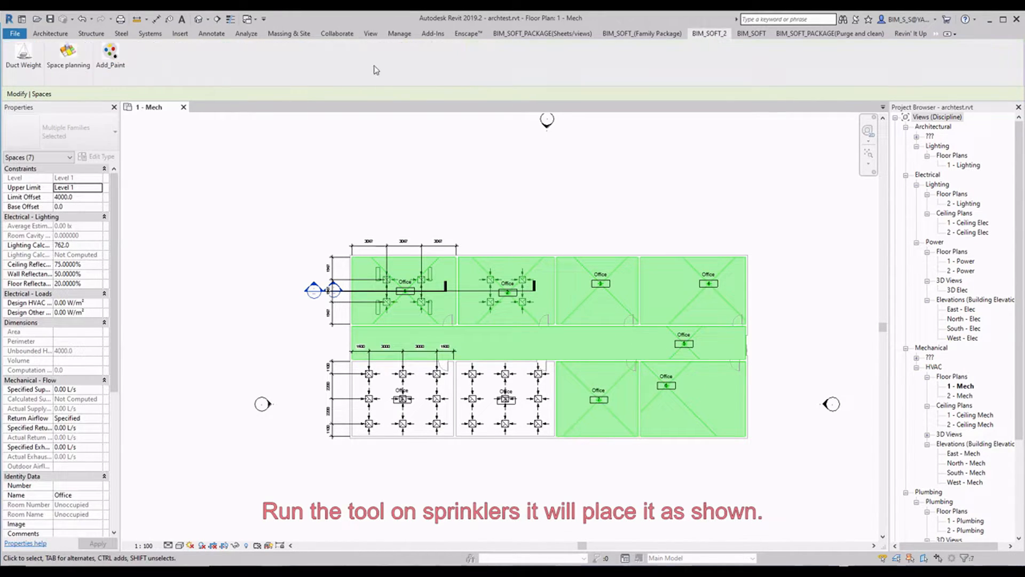
left_click(752, 33)
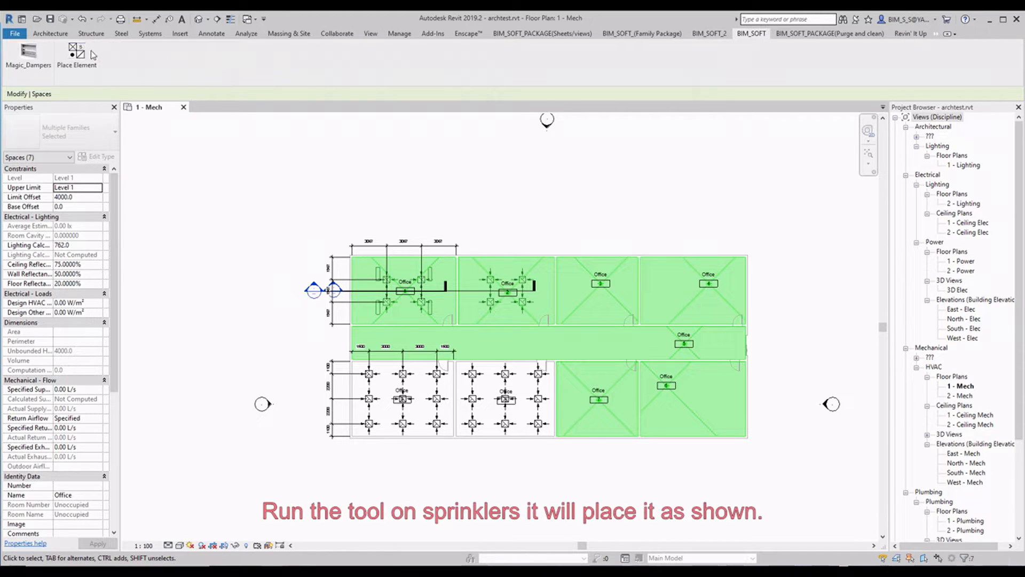
left_click(91, 53)
left_click(598, 173)
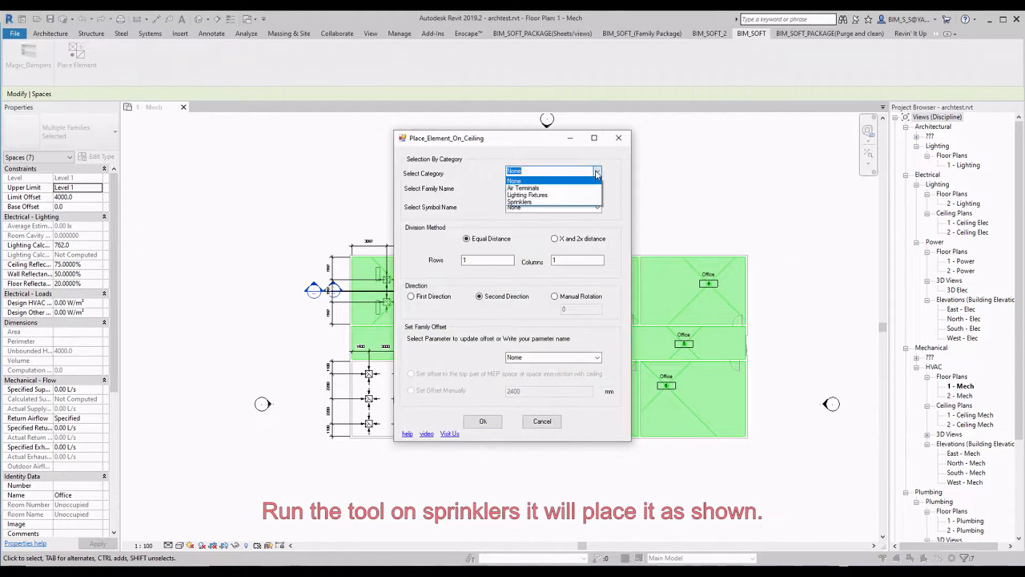
left_click(520, 202)
left_click(598, 190)
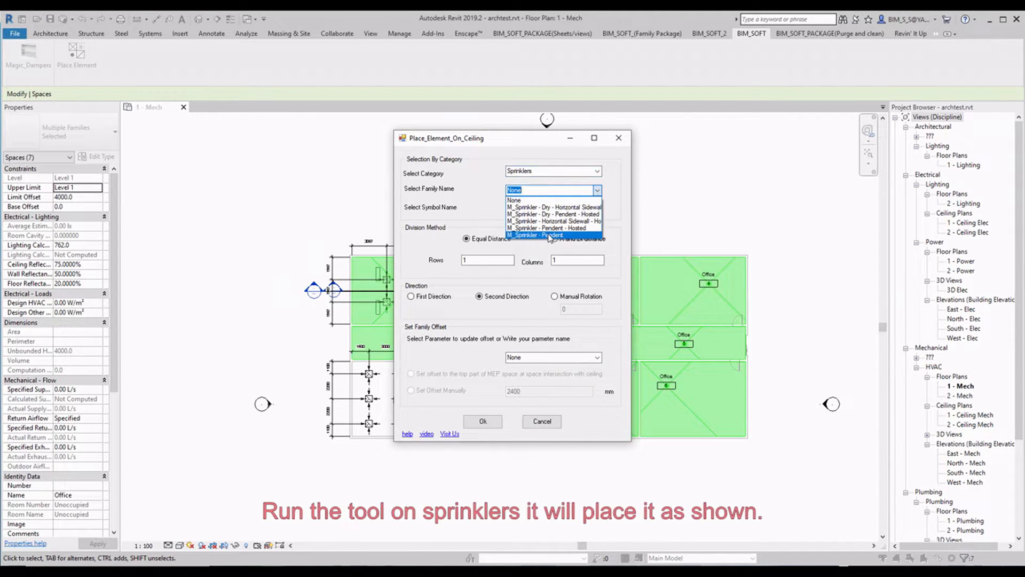
left_click(550, 235)
left_click(599, 207)
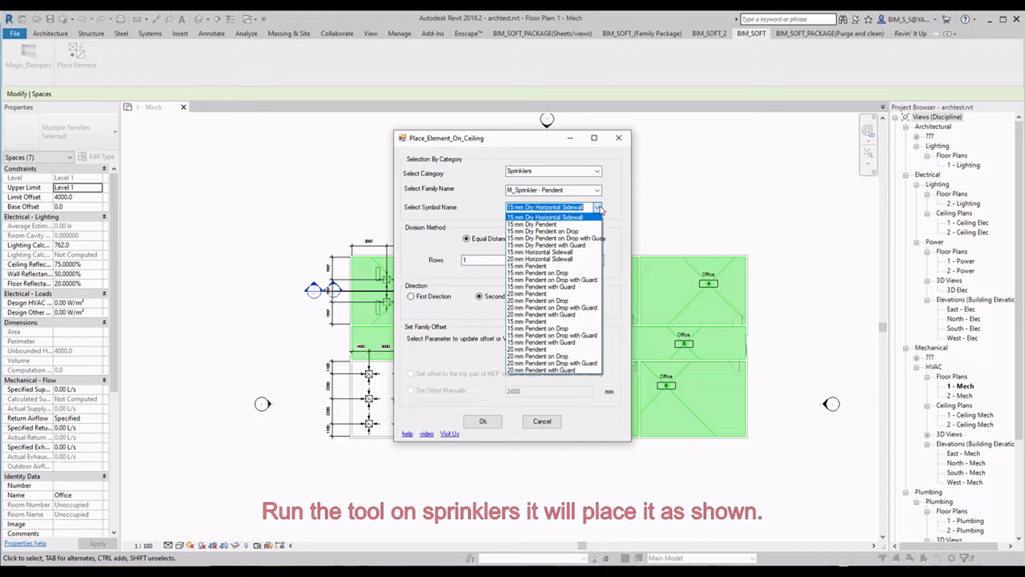
left_click(550, 266)
Place the sprinklers at equal distance in 1 row and 1 column, with Offset set to the top of the MEP space at the ceiling
left_click(487, 260)
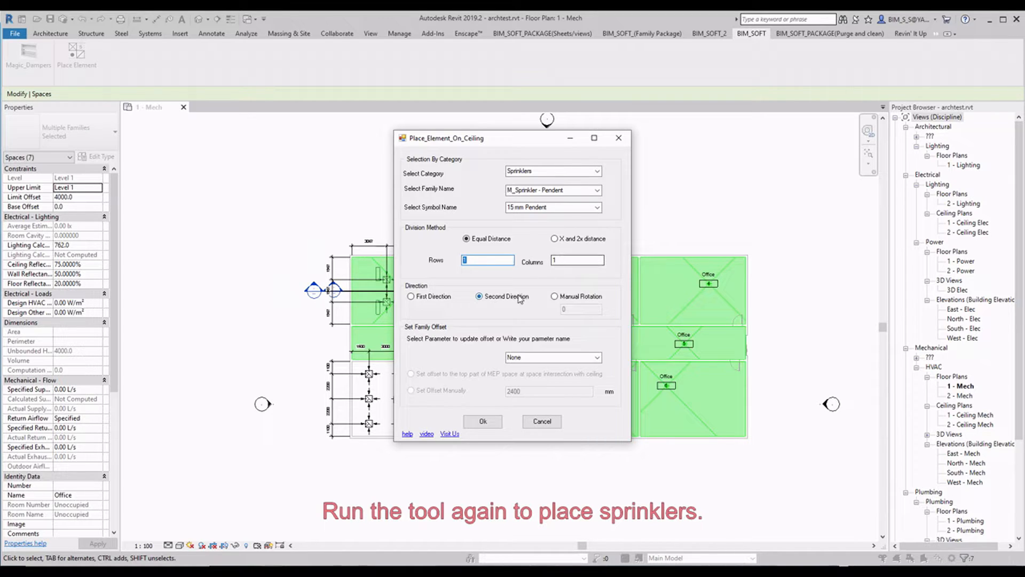
left_click(597, 357)
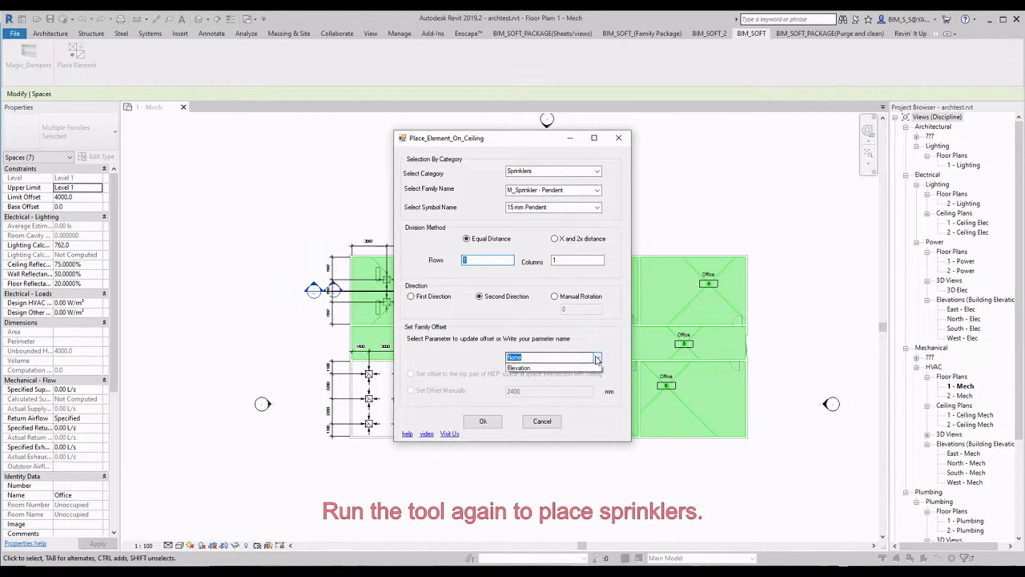
left_click(512, 376)
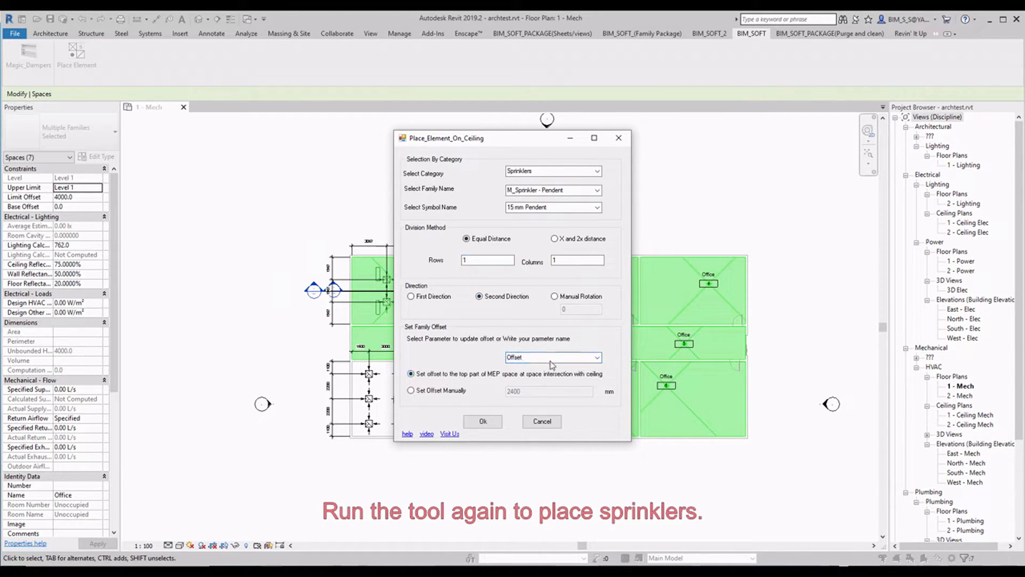
left_click_drag(540, 140, 295, 151)
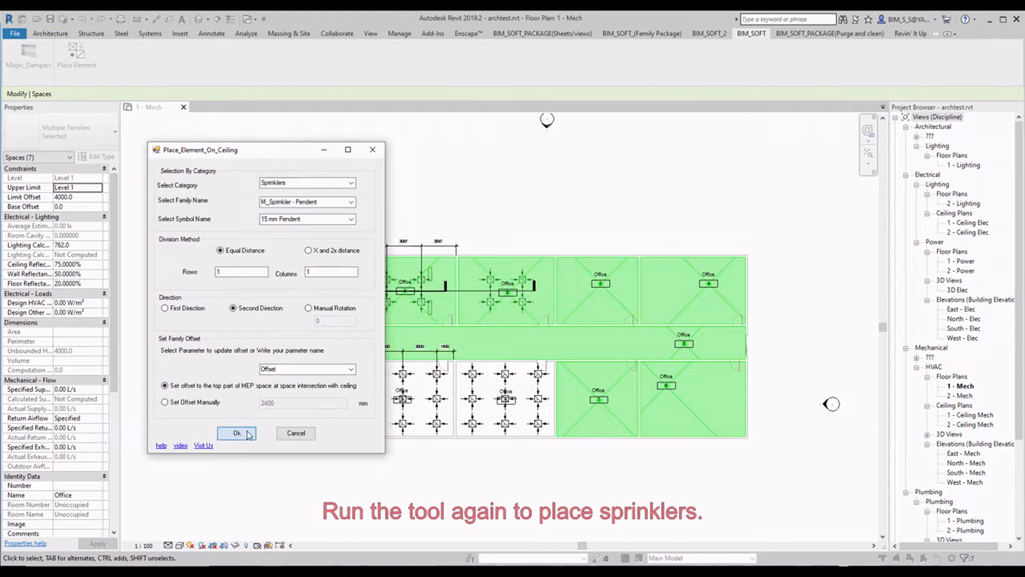
left_click(237, 432)
Clear the space selection and examine the sprinkler positions across the offices in the floor plan
scroll(769, 336, "up", 3)
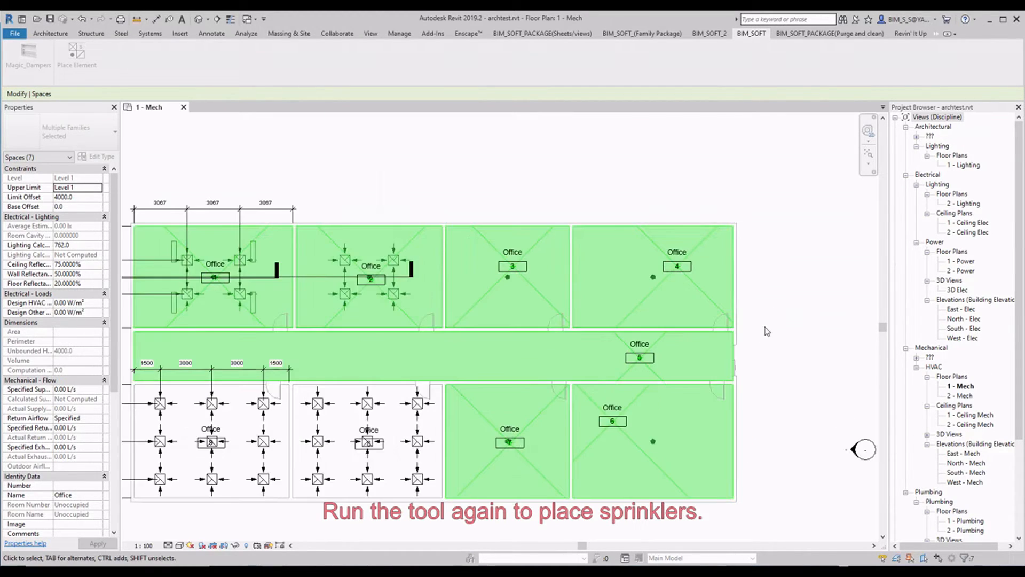
scroll(815, 331, "down", 1)
scroll(342, 282, "up", 4)
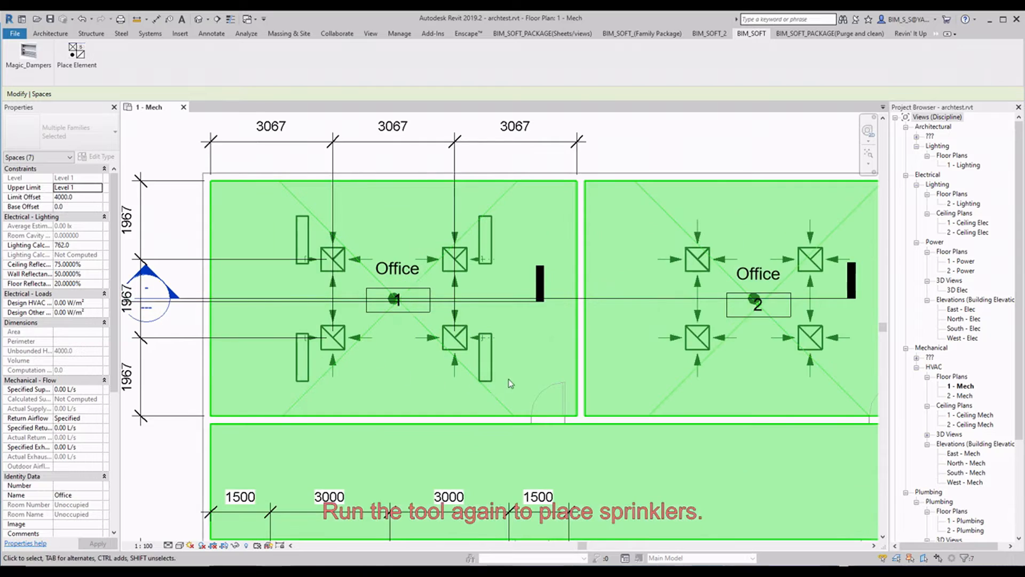
scroll(365, 309, "down", 2)
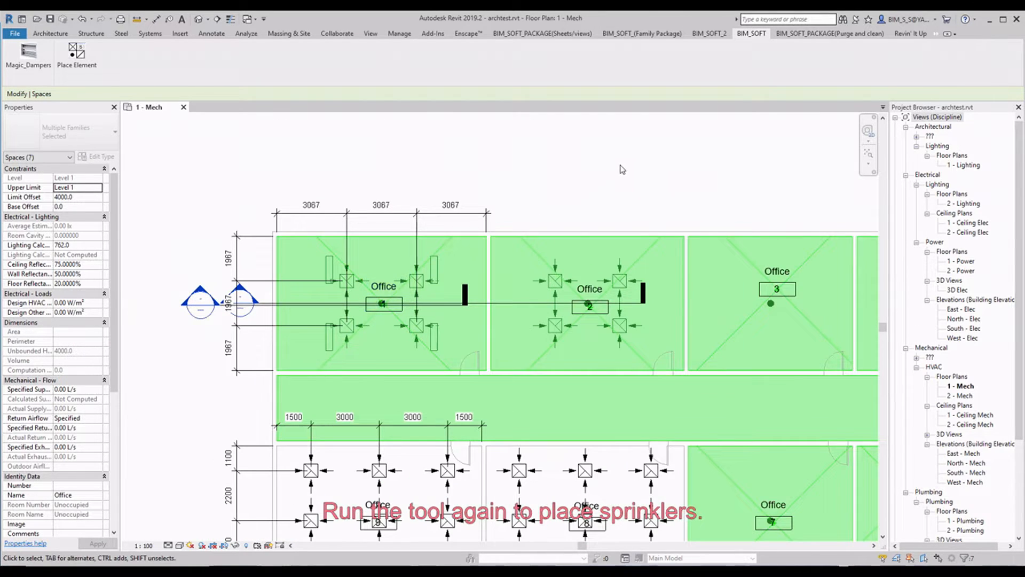
left_click(589, 168)
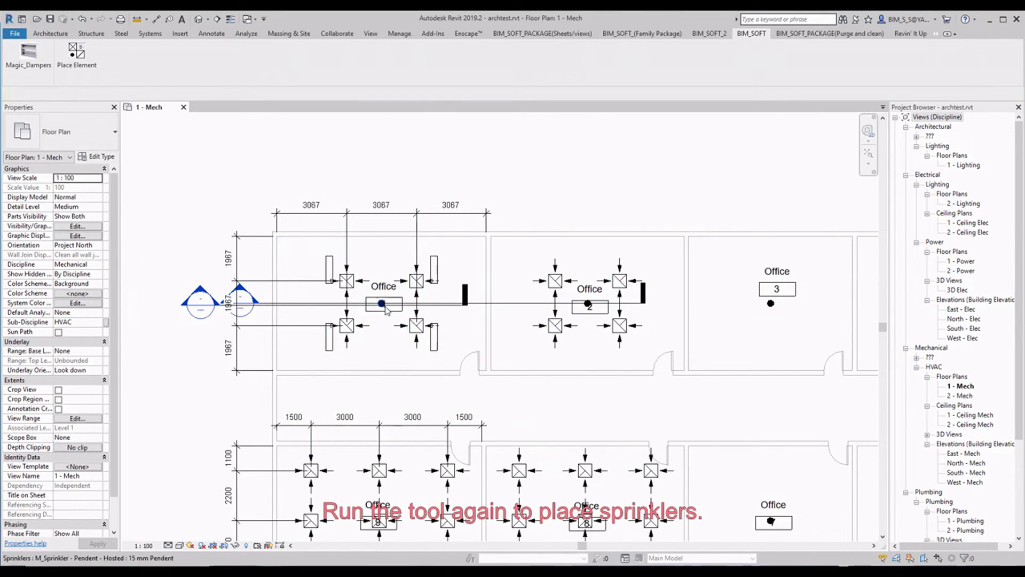
scroll(366, 300, "down", 2)
scroll(509, 301, "up", 5)
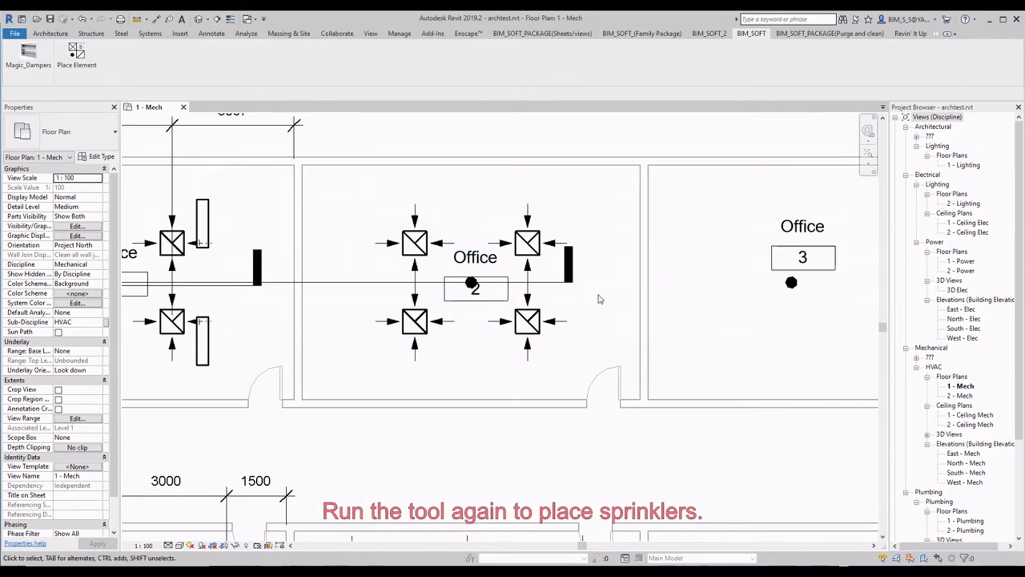
scroll(634, 298, "down", 1)
scroll(634, 298, "down", 1)
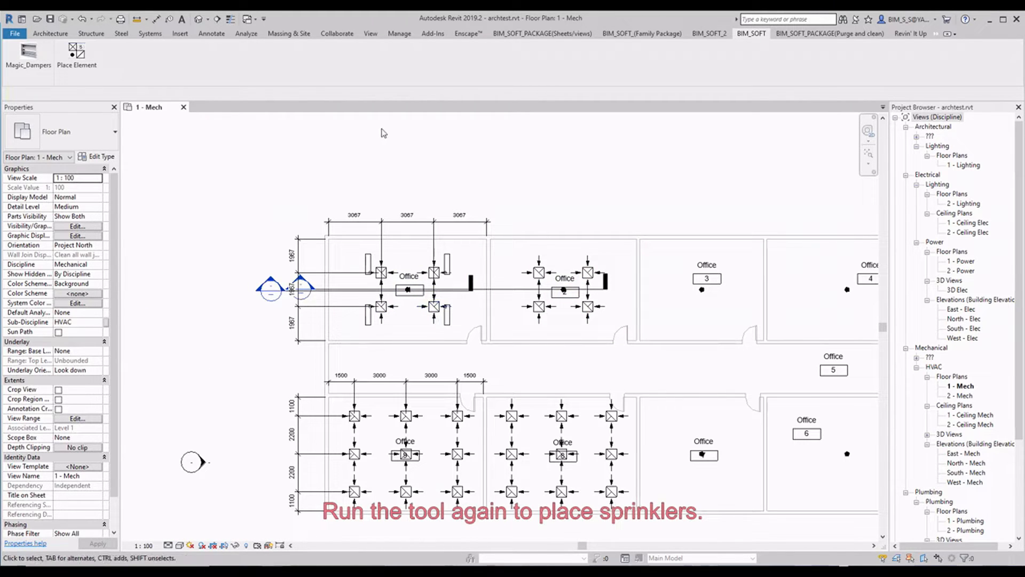
Create a camera view from Office 1's lower-left corner toward Office 2 and select the pendent sprinkler on the ceiling
left_click(207, 18)
left_click(215, 45)
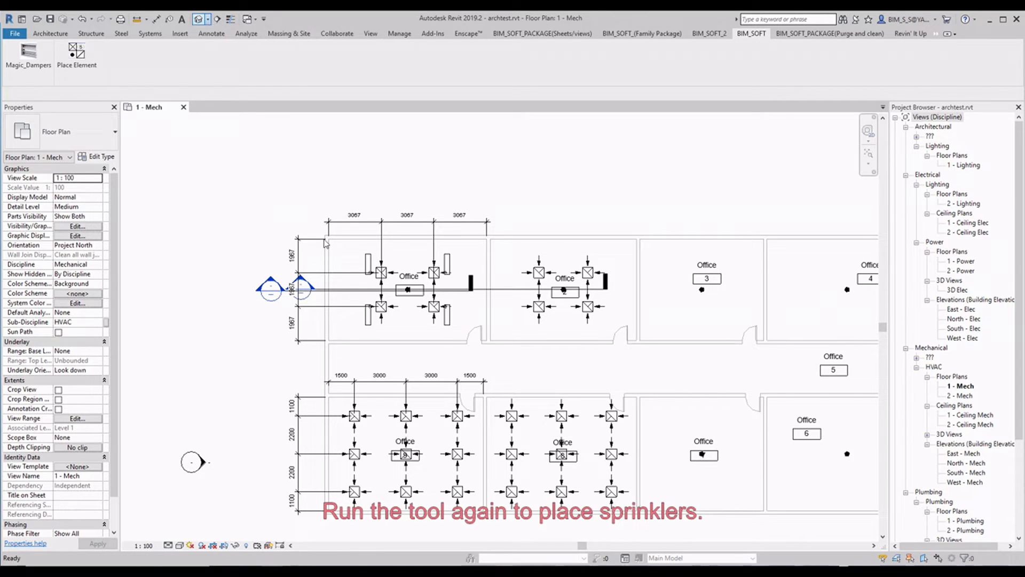
left_click(334, 331)
left_click(598, 275)
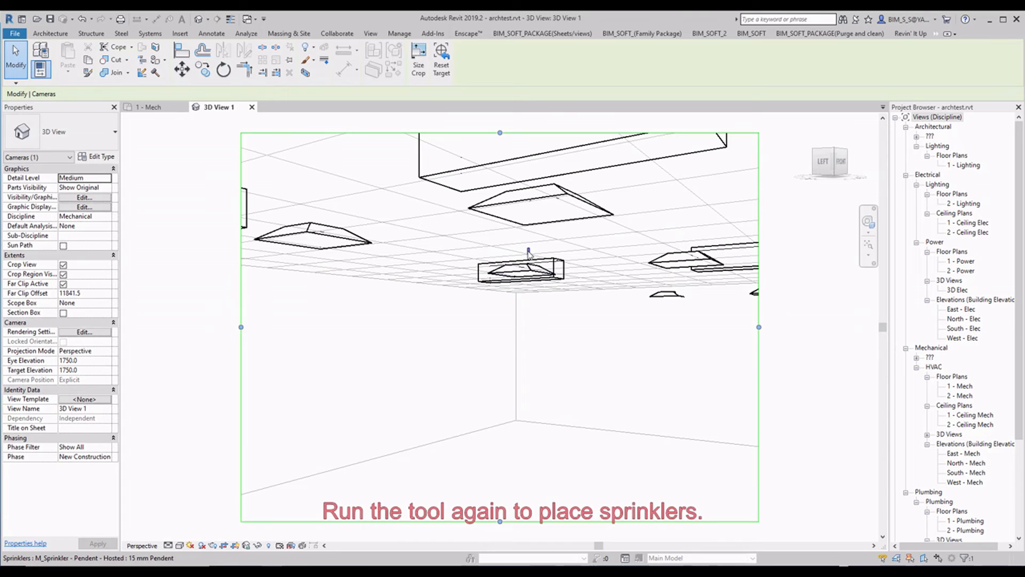
left_click(528, 252)
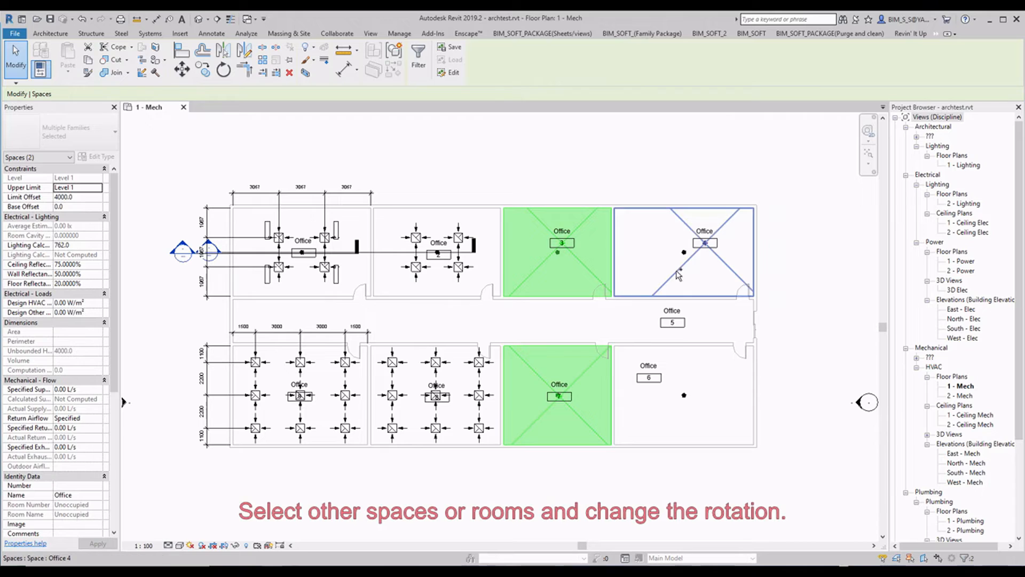
Add Office 4 and Office 6 to the selected Office 3 and Office 7 spaces and start Place Element
left_click(678, 275, "ctrl")
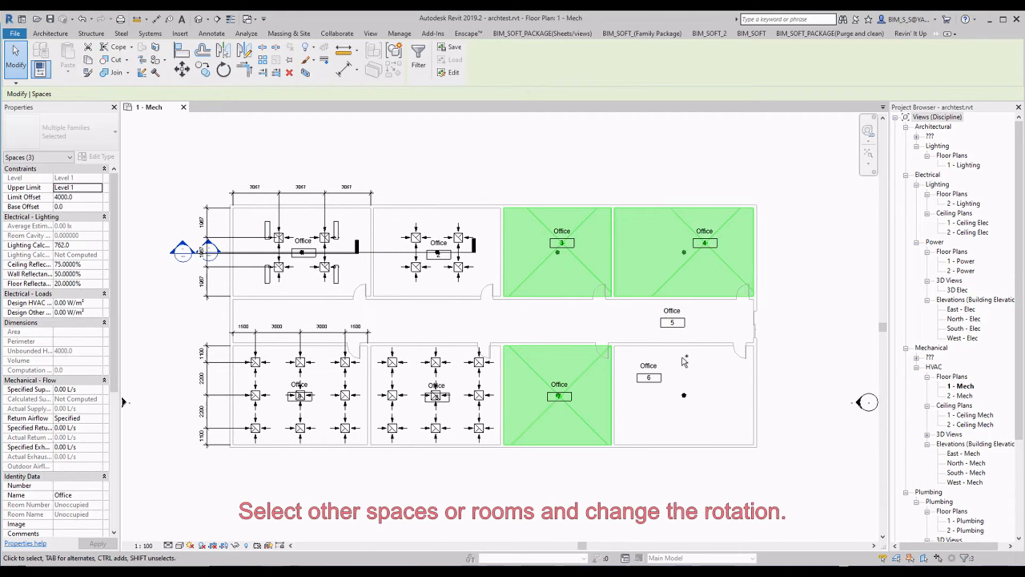
left_click(685, 361, "ctrl")
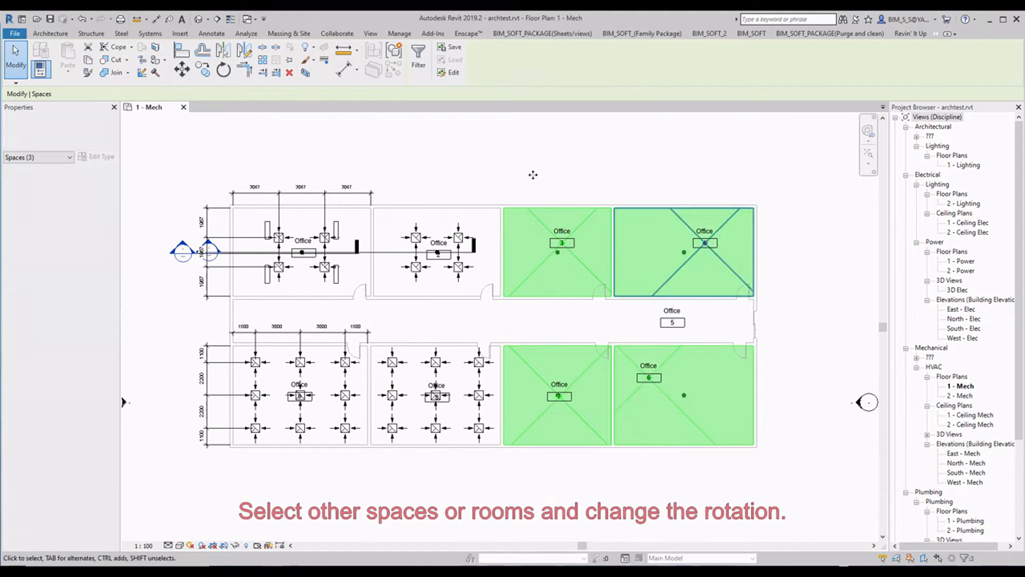
left_click(700, 34)
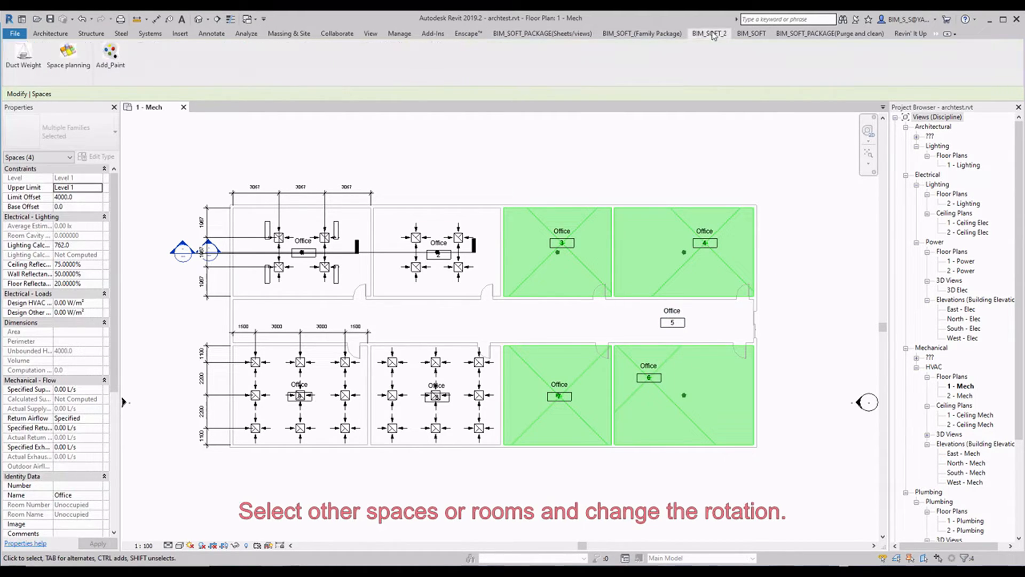
left_click(751, 34)
left_click(77, 53)
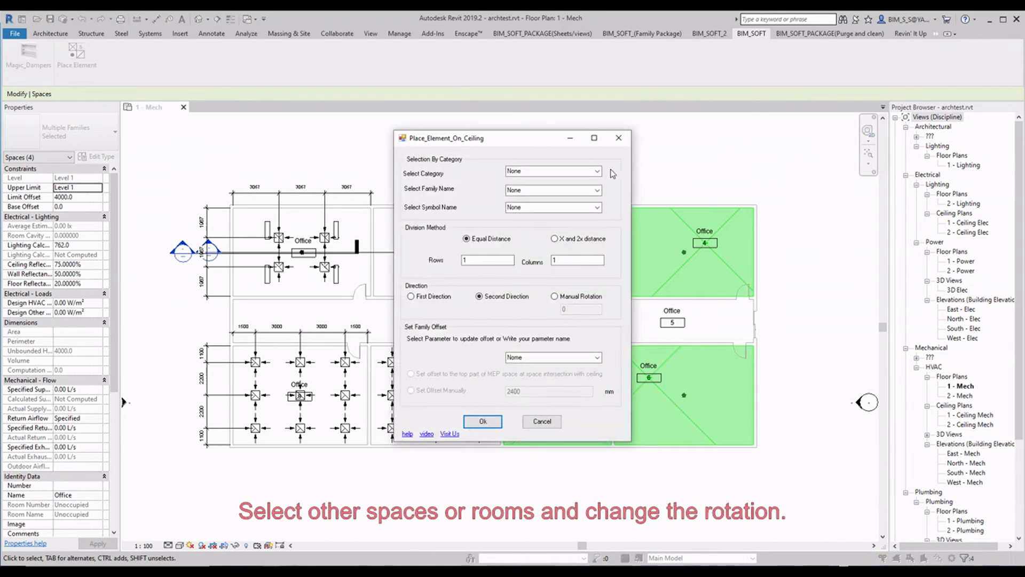
Choose the Lighting Fixtures category, the T1 family and the T1 symbol for placement
left_click(597, 171)
left_click(533, 195)
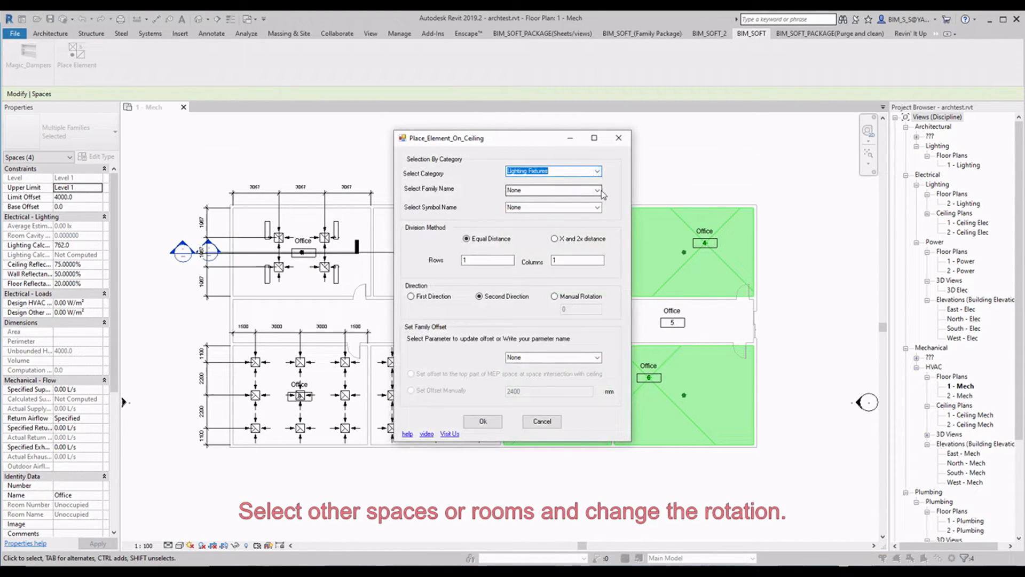
left_click(597, 190)
left_click(597, 211)
left_click(597, 208)
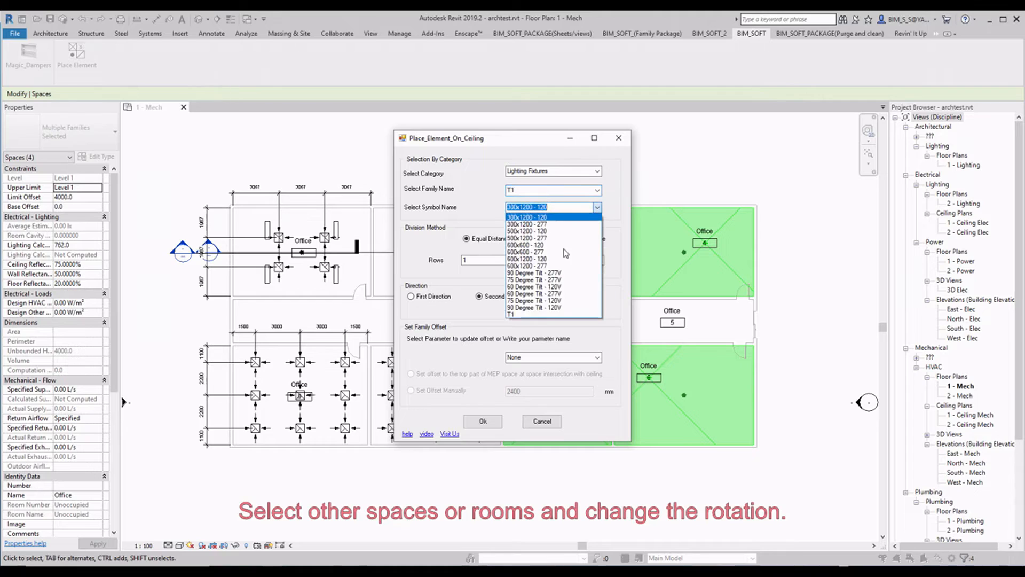
left_click(523, 315)
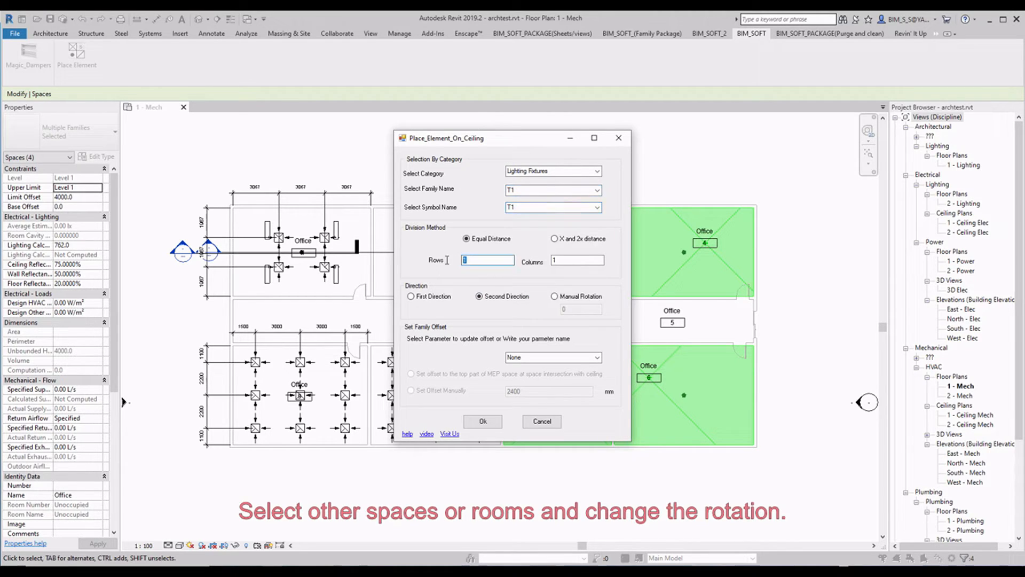
Place the fixtures in 2 rows and 2 columns with a manual rotation of 45 and Offset set to the top of the MEP space
type("2")
key("Tab")
type("2")
left_click(587, 298)
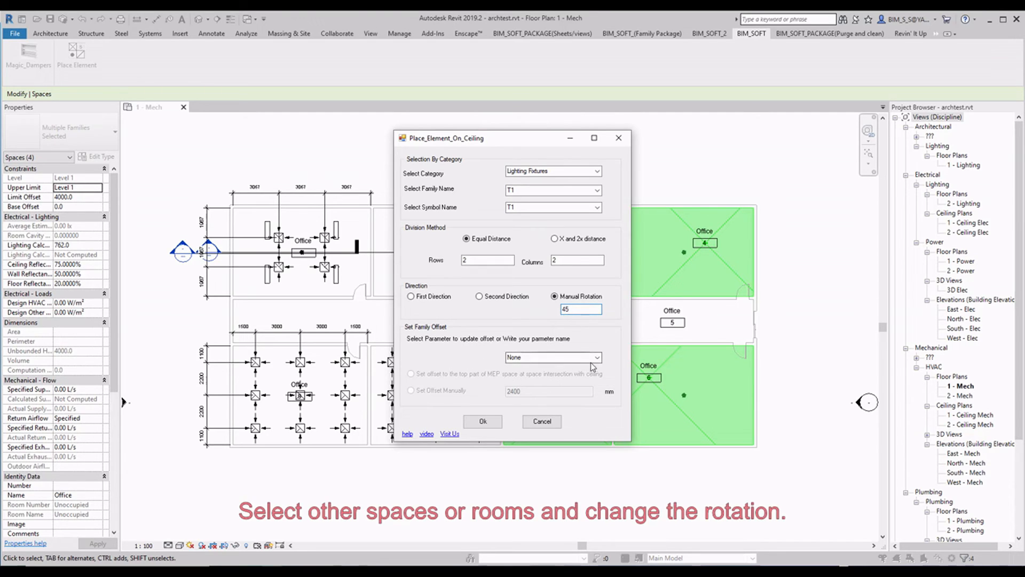
left_click(534, 357)
left_click(537, 377)
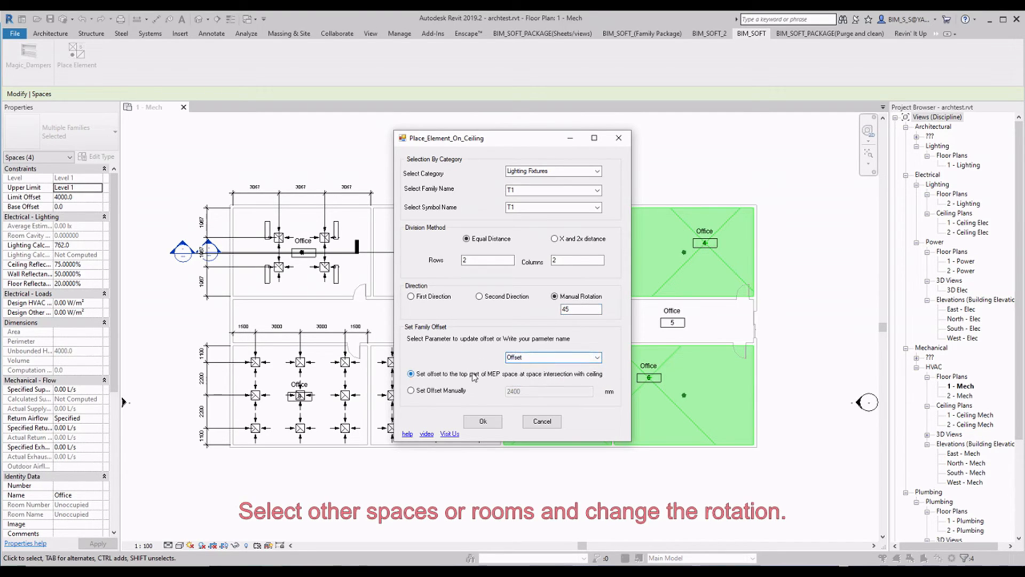
left_click(478, 420)
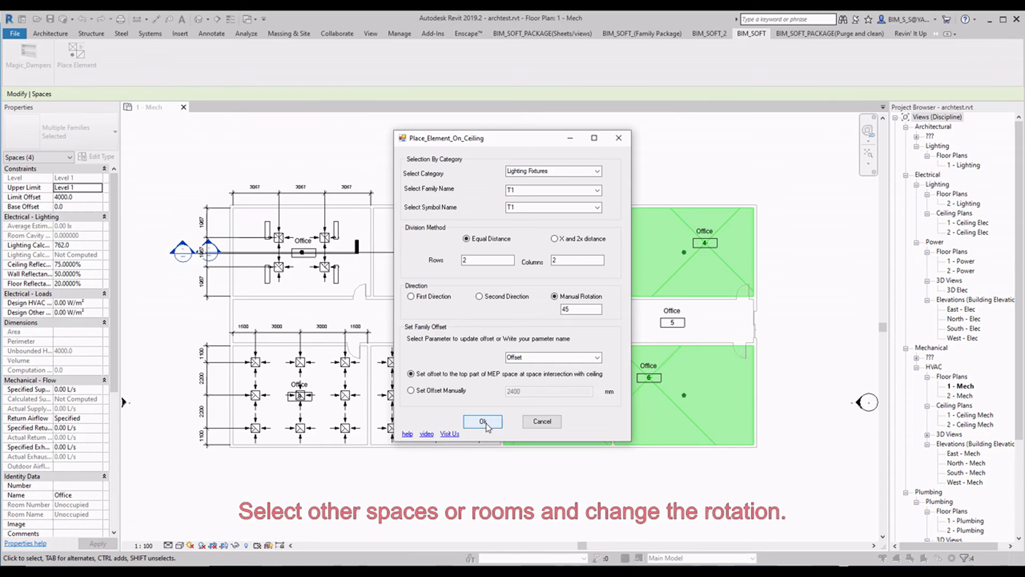